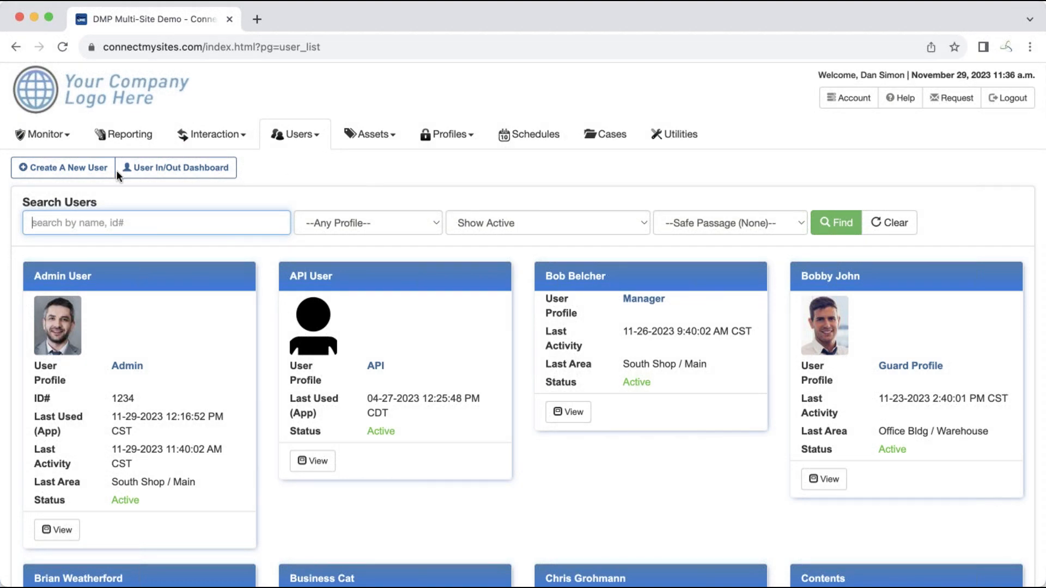
Create a new user with the visitor's full name, the Visitor profile and their contact e-mail address
{"action": "left_click", "coordinate": [67, 168]}
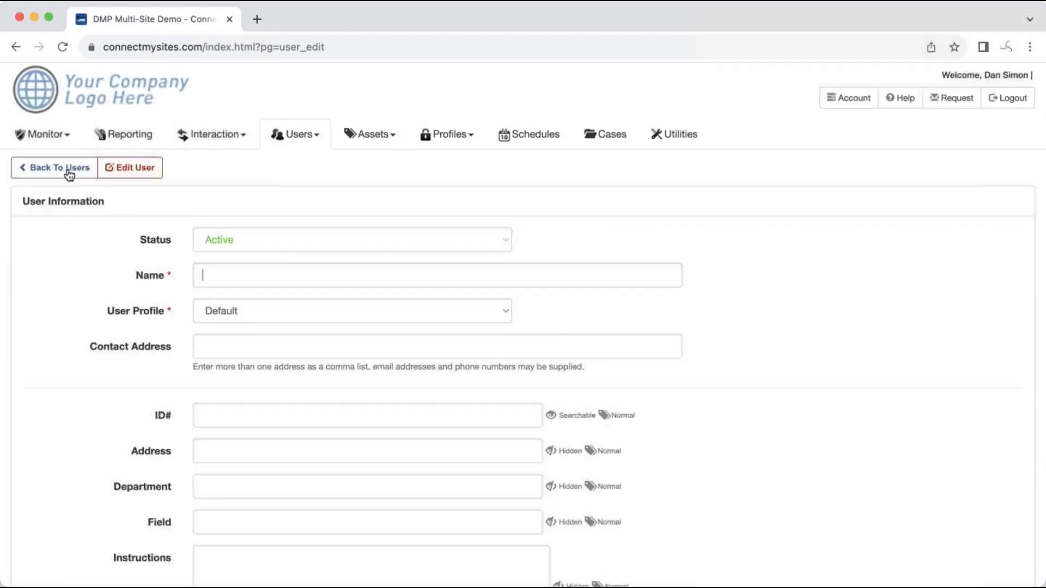
{"action": "scroll", "coordinate": [153, 329], "scroll_direction": "down", "scroll_amount": 1}
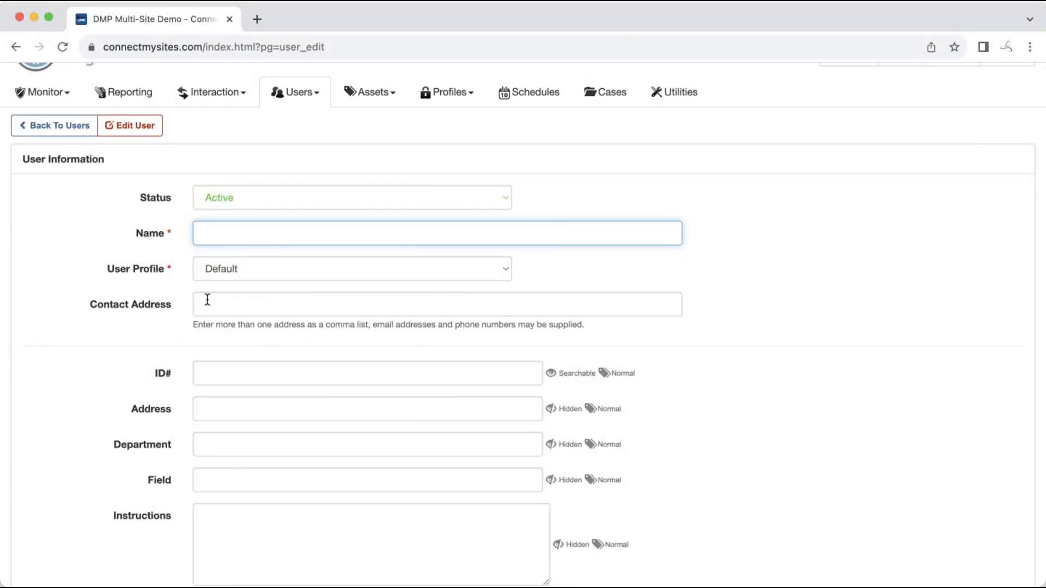
{"action": "key", "text": "Tab"}
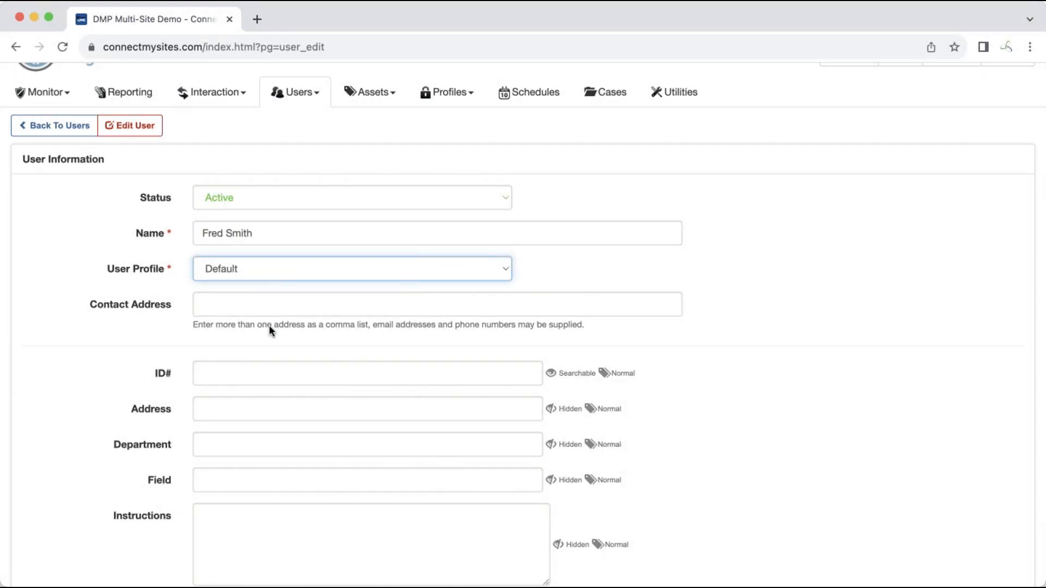
{"action": "left_click", "coordinate": [262, 383]}
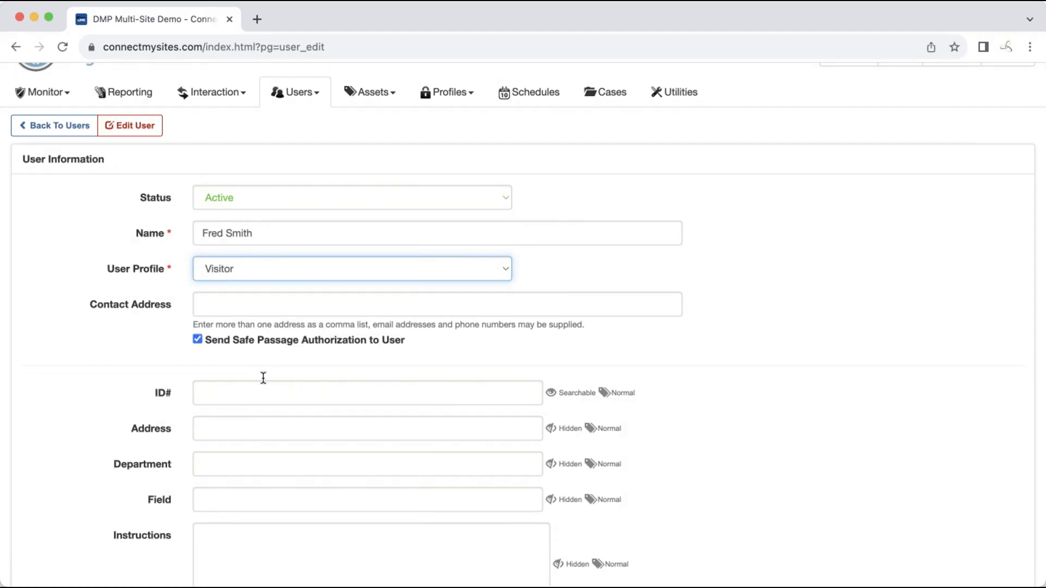
{"action": "left_click", "coordinate": [257, 309]}
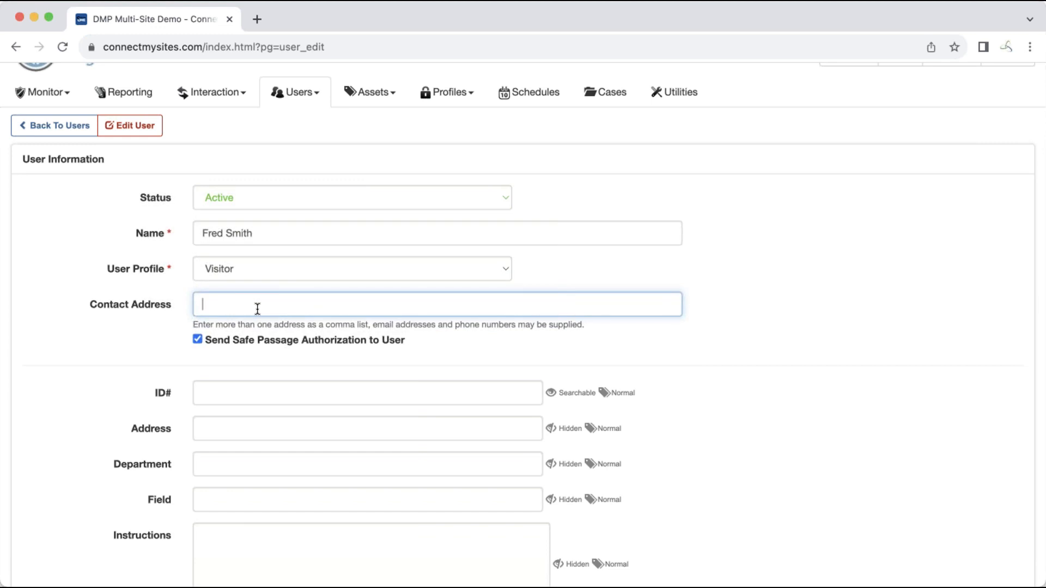
{"action": "scroll", "coordinate": [129, 442], "scroll_direction": "down", "scroll_amount": 2}
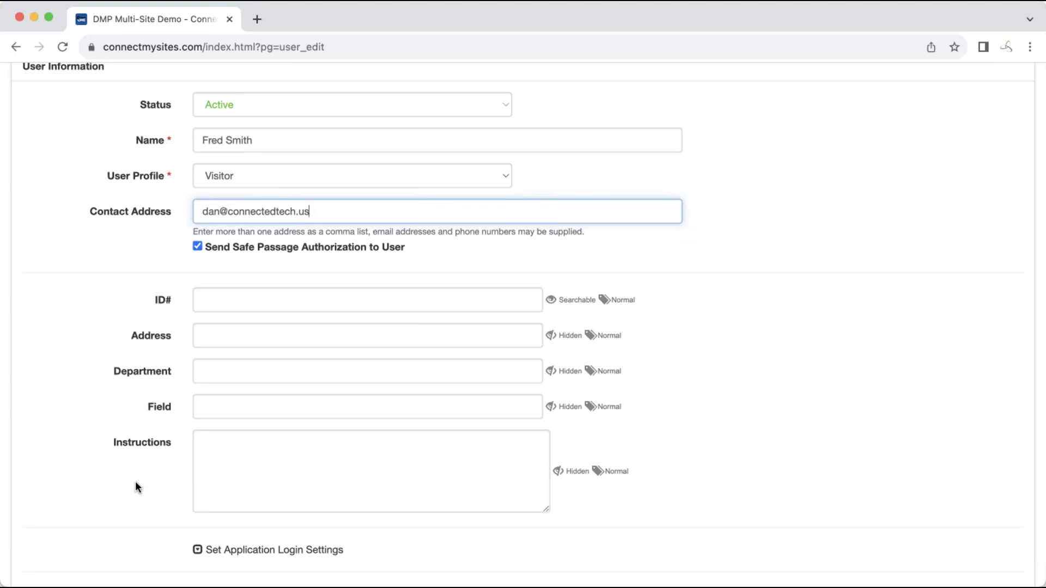
Enable Set Application Login Settings and Set Activation/Expiration Settings for the visitor
{"action": "scroll", "coordinate": [135, 482], "scroll_direction": "down", "scroll_amount": 3}
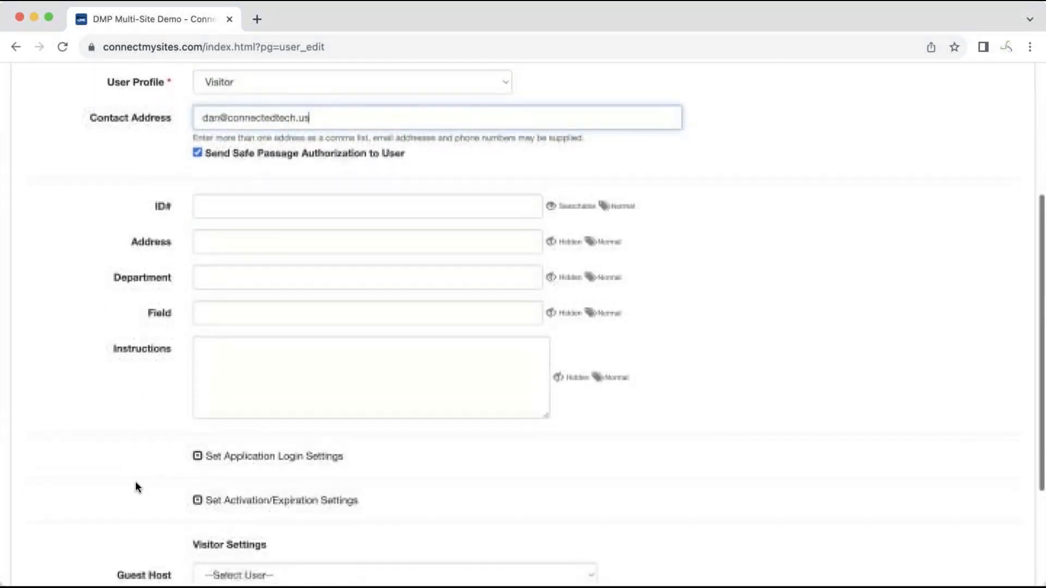
{"action": "scroll", "coordinate": [135, 482], "scroll_direction": "down", "scroll_amount": 2}
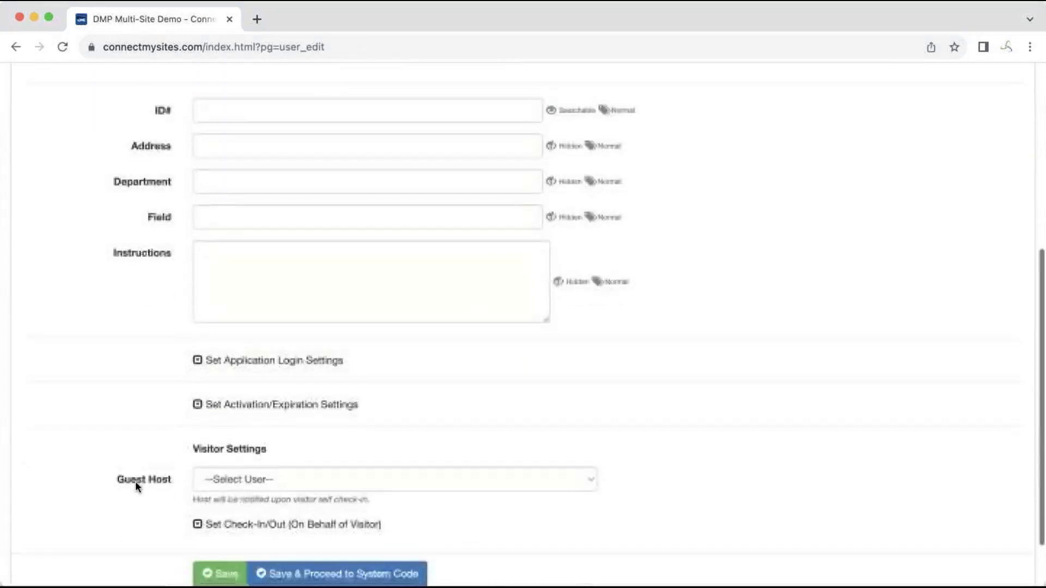
{"action": "left_click", "coordinate": [197, 360]}
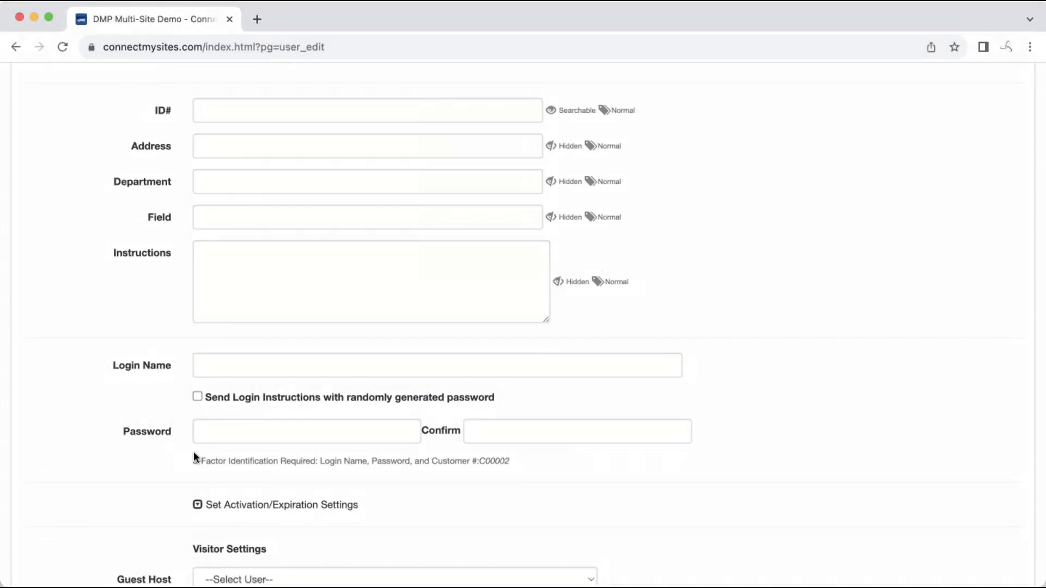
{"action": "scroll", "coordinate": [194, 452], "scroll_direction": "down", "scroll_amount": 3}
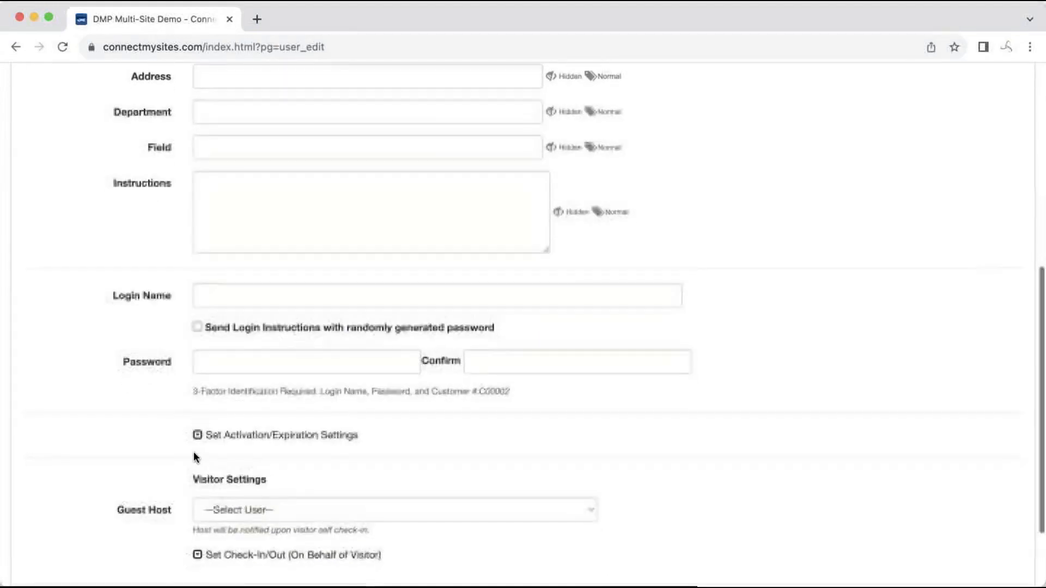
{"action": "left_click", "coordinate": [197, 435]}
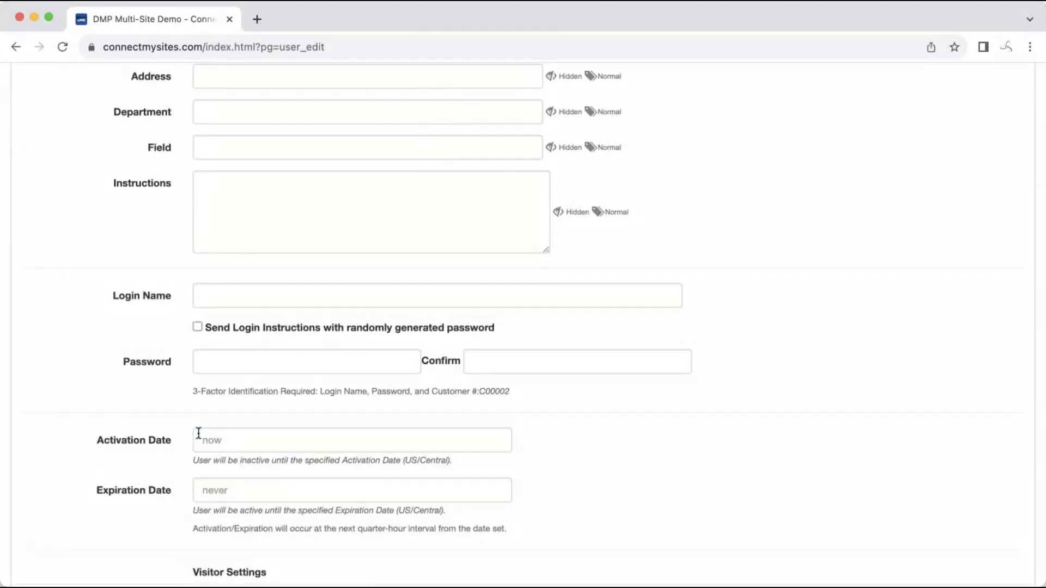
Choose Admin User as the visitor's guest host
{"action": "scroll", "coordinate": [168, 476], "scroll_direction": "down", "scroll_amount": 3}
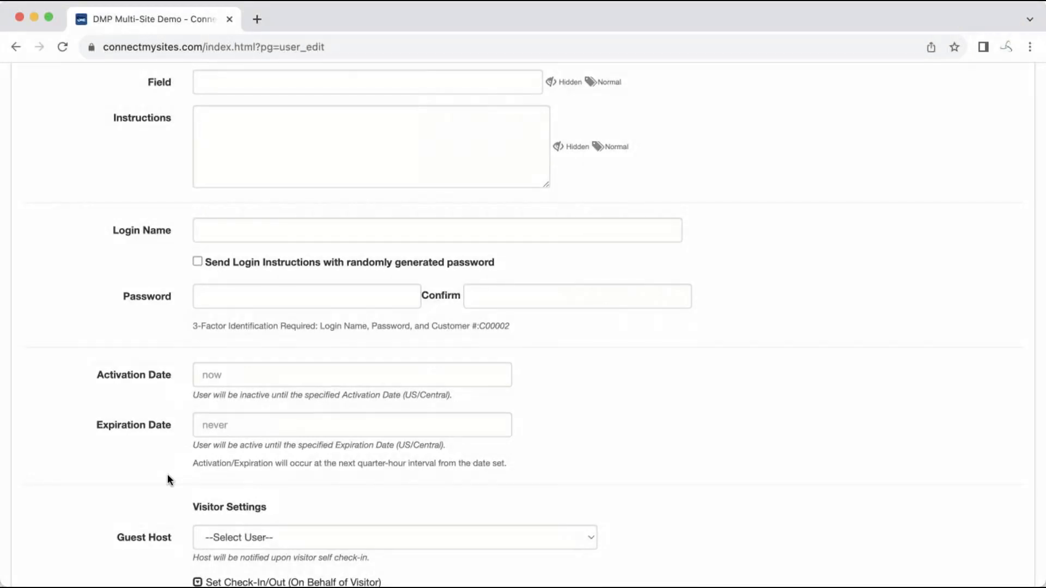
{"action": "scroll", "coordinate": [168, 479], "scroll_direction": "down", "scroll_amount": 3}
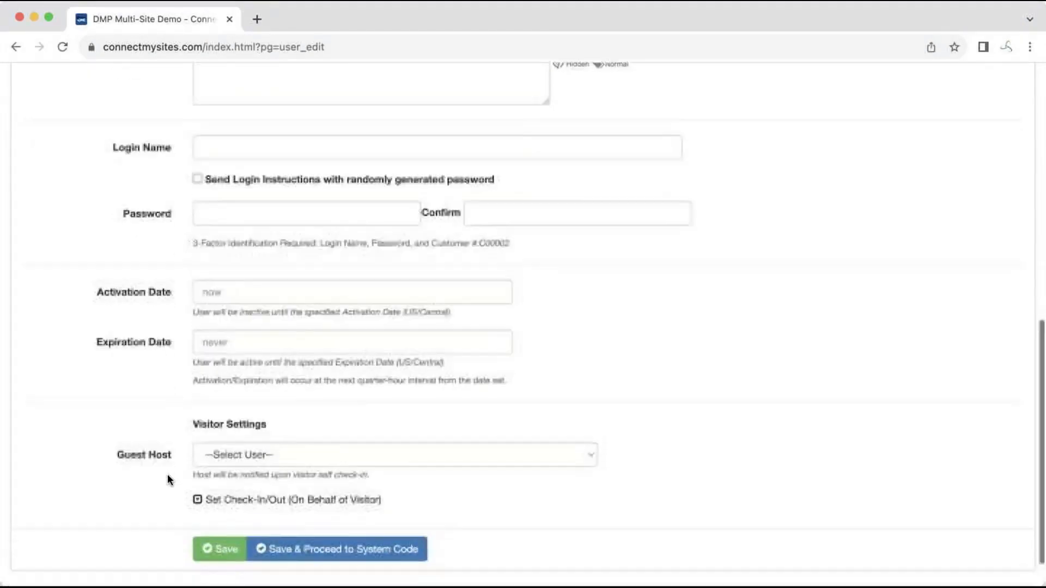
{"action": "left_click", "coordinate": [292, 434]}
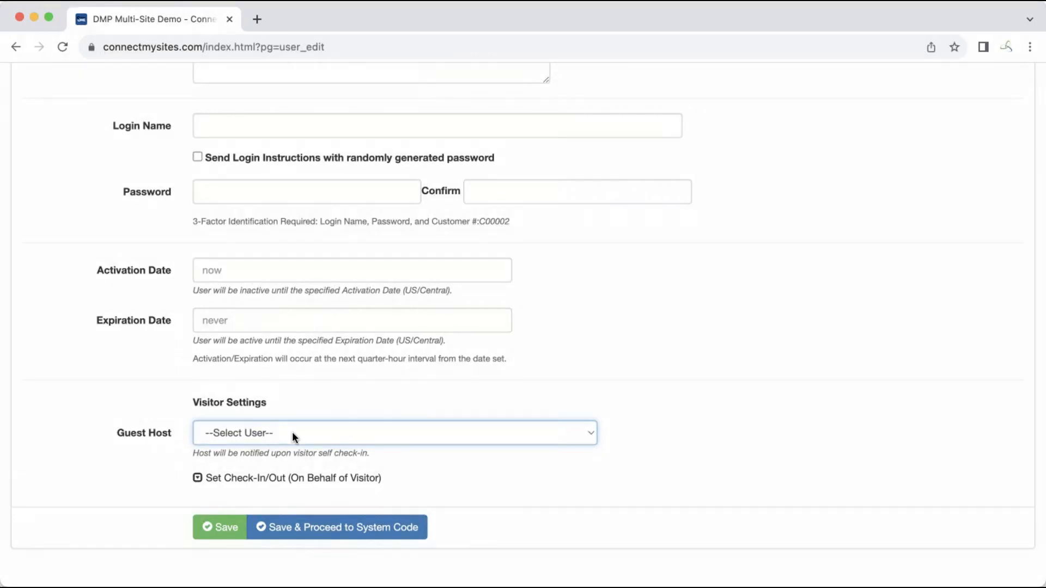
{"action": "left_click", "coordinate": [298, 461]}
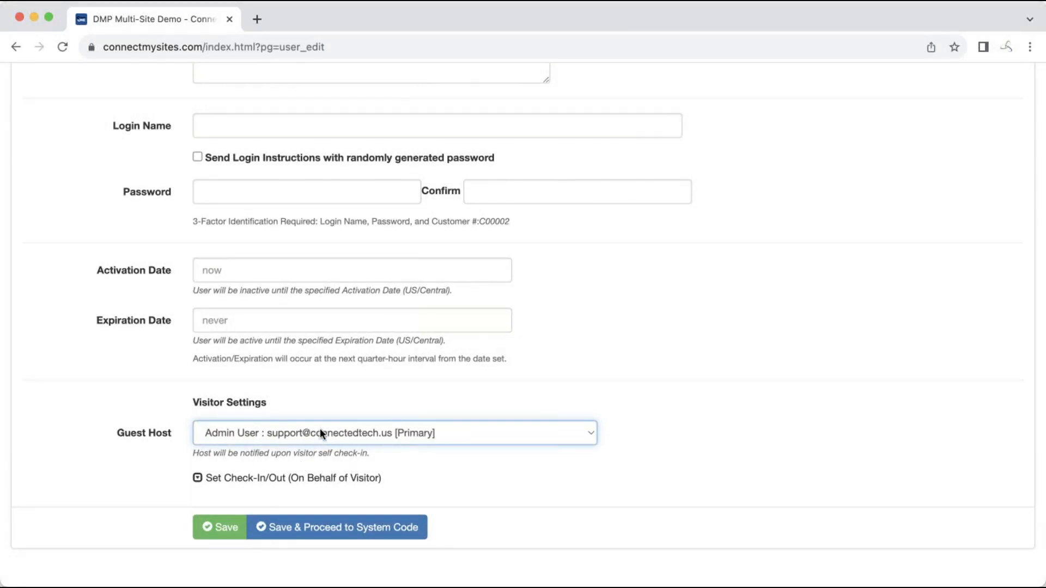
{"action": "left_click", "coordinate": [320, 413]}
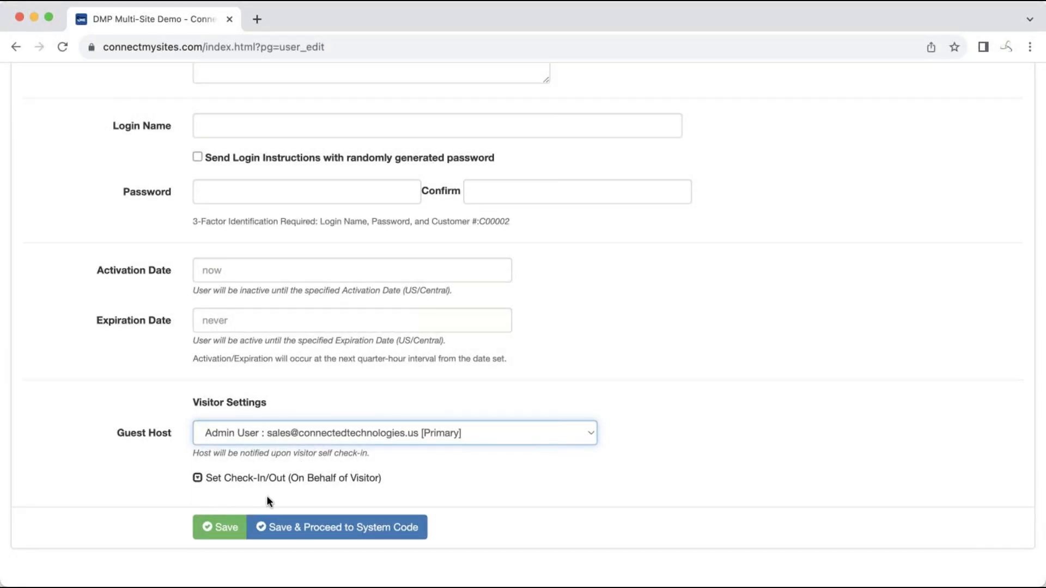
Save the visitor and acknowledge the Safe Passage Authorization sent notice
{"action": "left_click", "coordinate": [211, 532]}
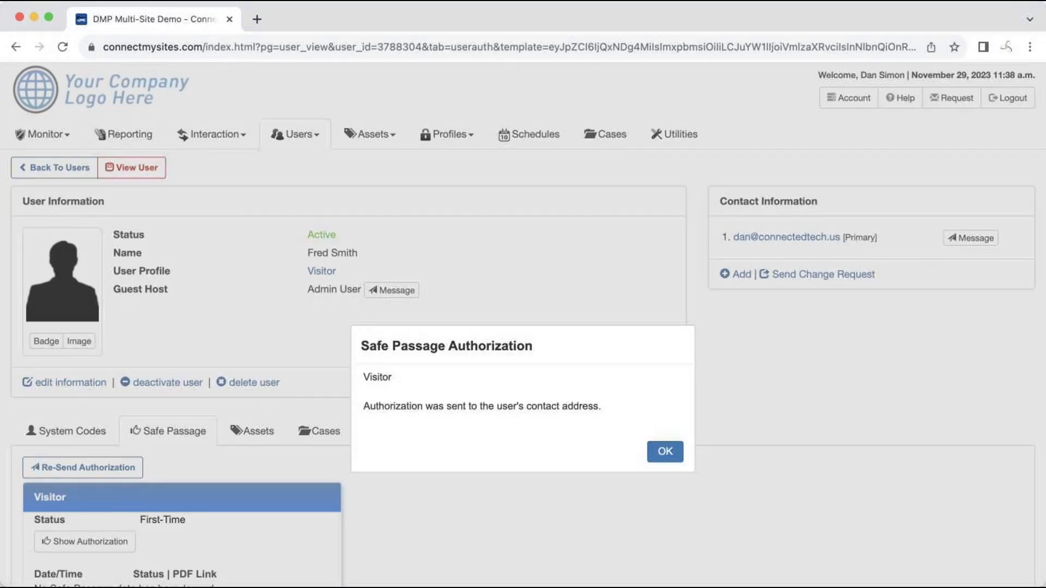
{"action": "left_click", "coordinate": [665, 455]}
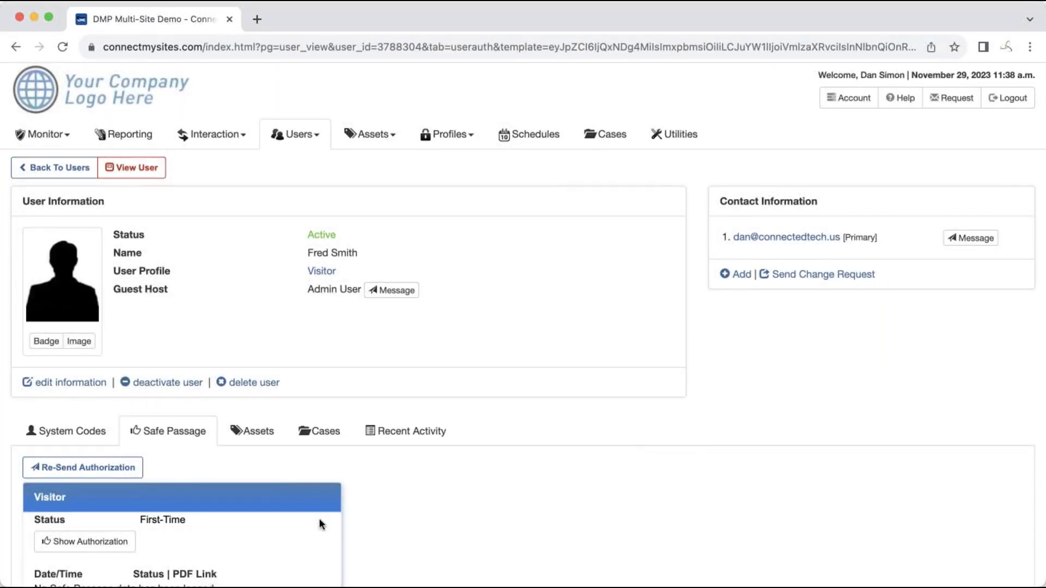
Show the visitor's Safe Passage authorization from the Safe Passage tab
{"action": "left_click", "coordinate": [107, 543]}
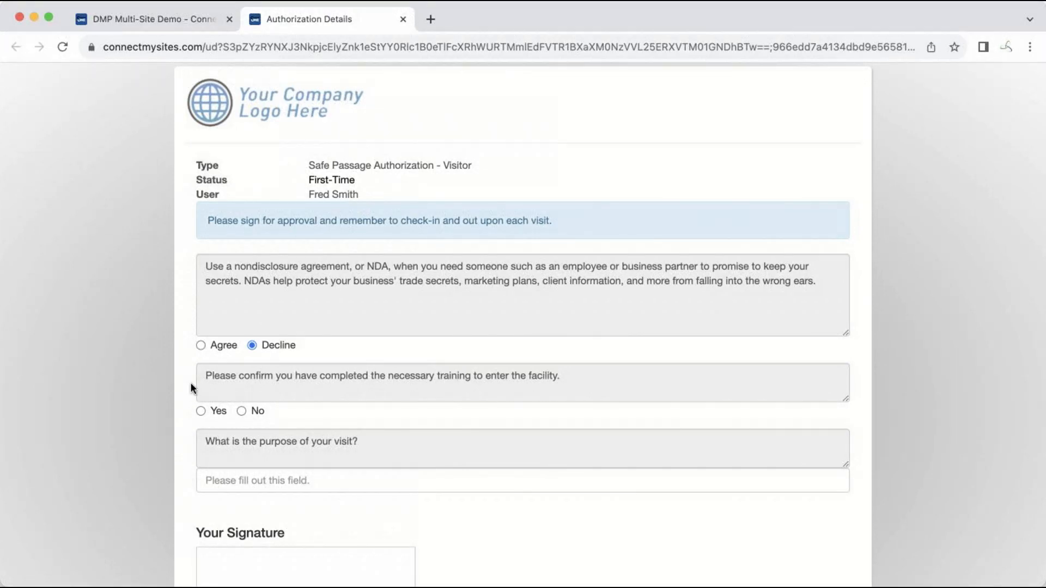
Agree to the NDA, confirm training is completed, and state the visit purpose as meeting a staff member
{"action": "left_click", "coordinate": [217, 349]}
{"action": "left_click", "coordinate": [204, 413]}
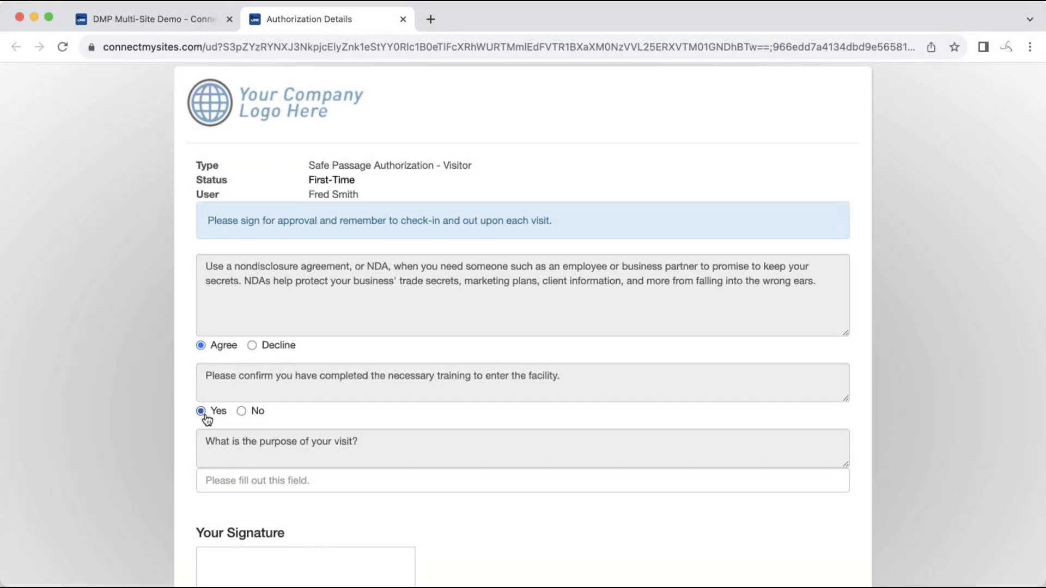
{"action": "left_click", "coordinate": [230, 481]}
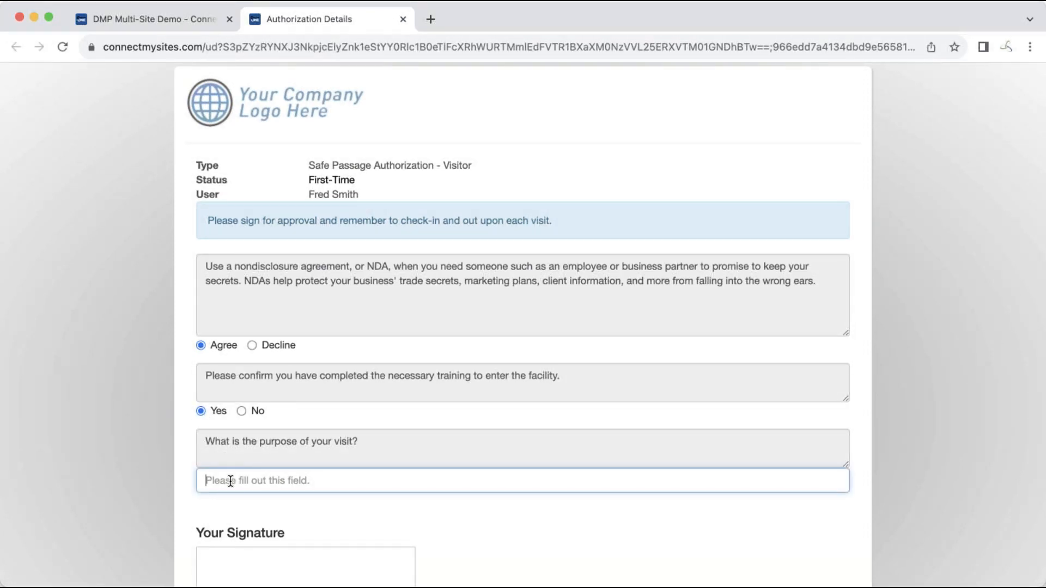
{"action": "type", "text": "Too"}
{"action": "key", "text": "BackSpace"}
{"action": "key", "text": "BackSpace"}
{"action": "type", "text": "meet with Joe."}
{"action": "scroll", "coordinate": [338, 556], "scroll_direction": "down", "scroll_amount": 5}
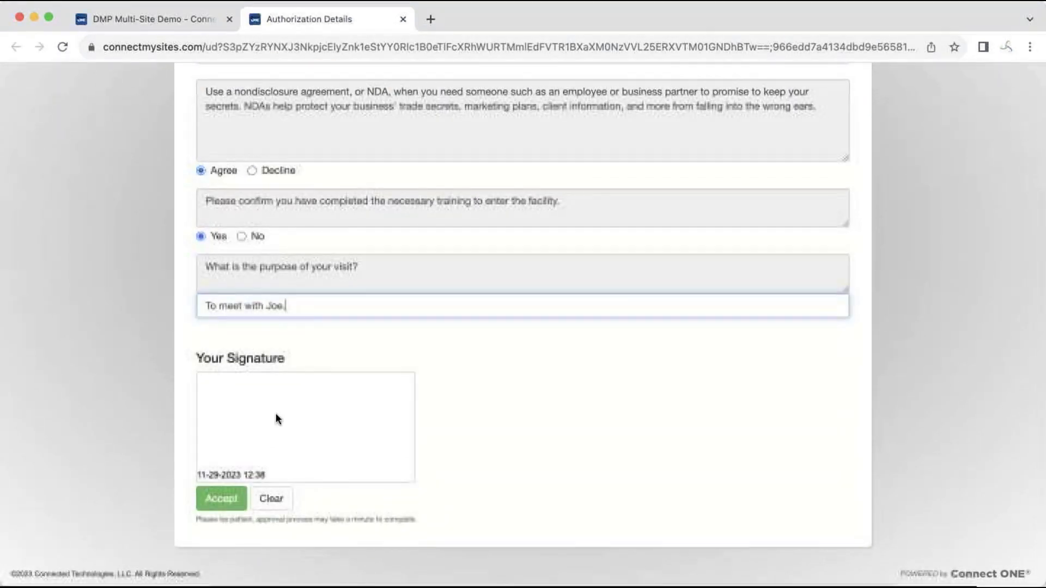
Sign in the signature box and accept the authorization
{"action": "left_click", "coordinate": [232, 423]}
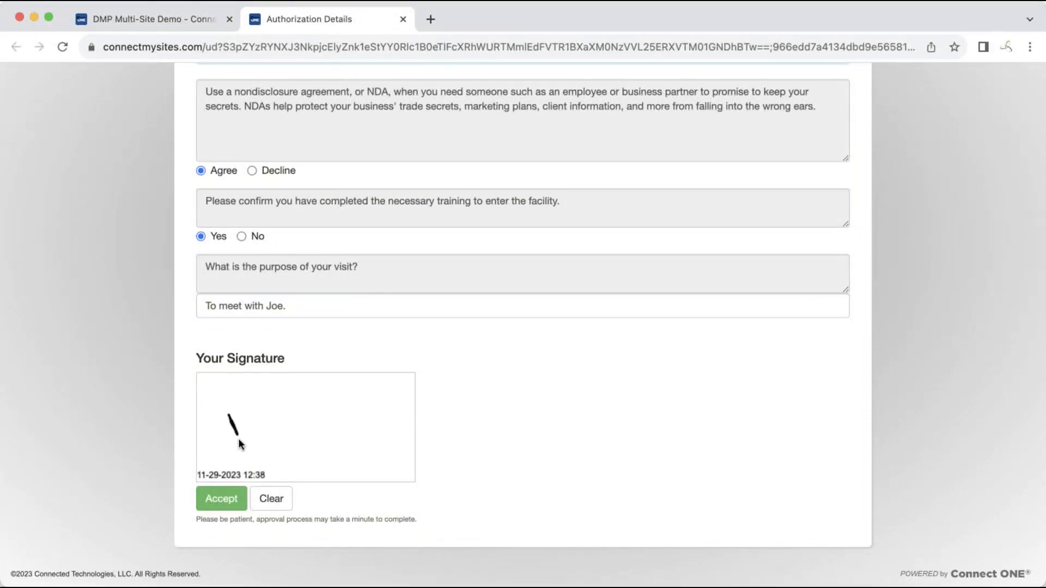
{"action": "left_click_drag", "start_coordinate": [224, 413], "coordinate": [240, 439]}
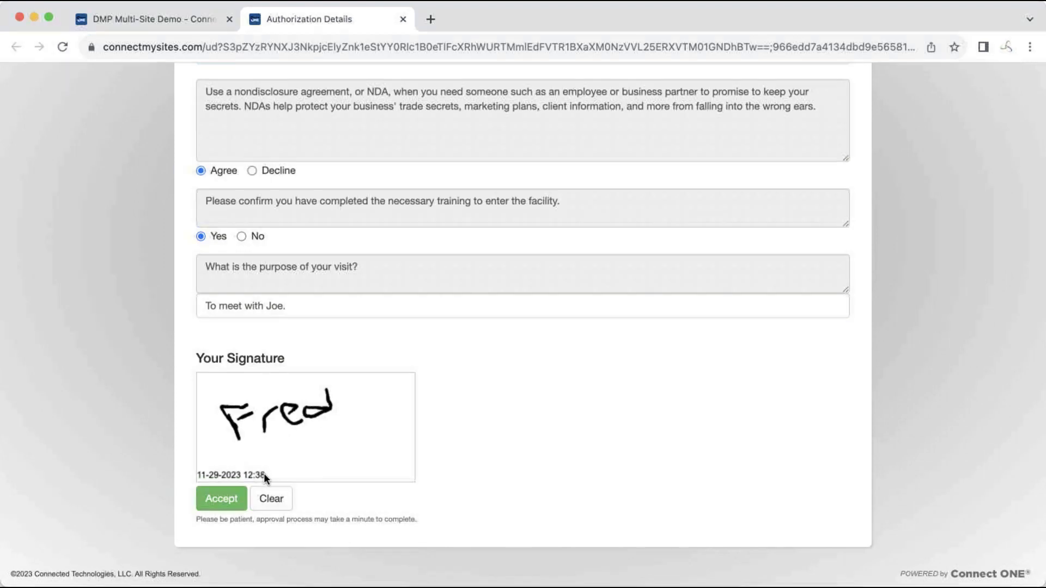
{"action": "left_click", "coordinate": [223, 497]}
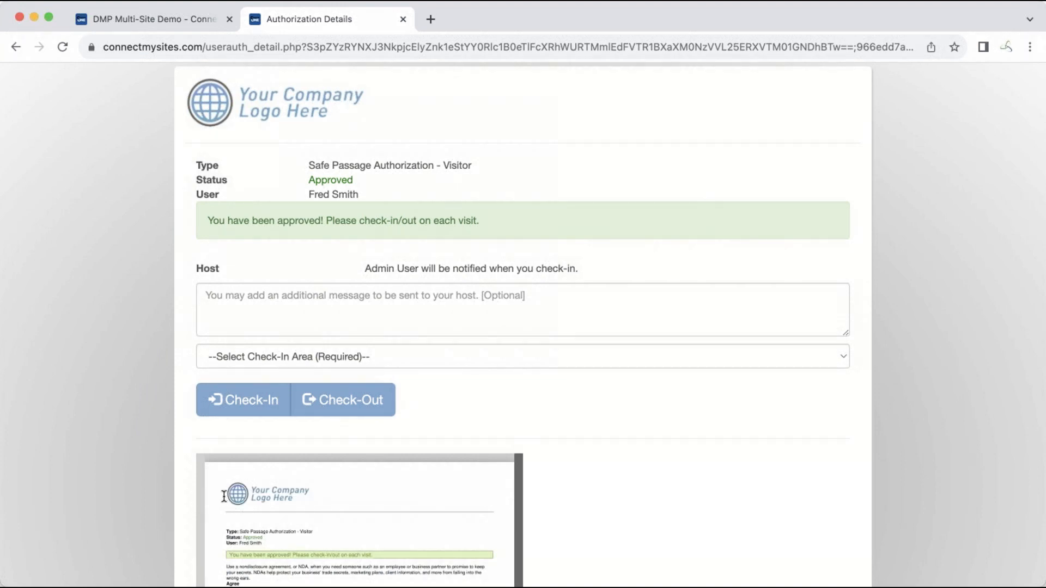
Select Plant Bldg, 123 Main Street as the check-in area
{"action": "mouse_move", "coordinate": [309, 460]}
{"action": "left_click", "coordinate": [331, 361]}
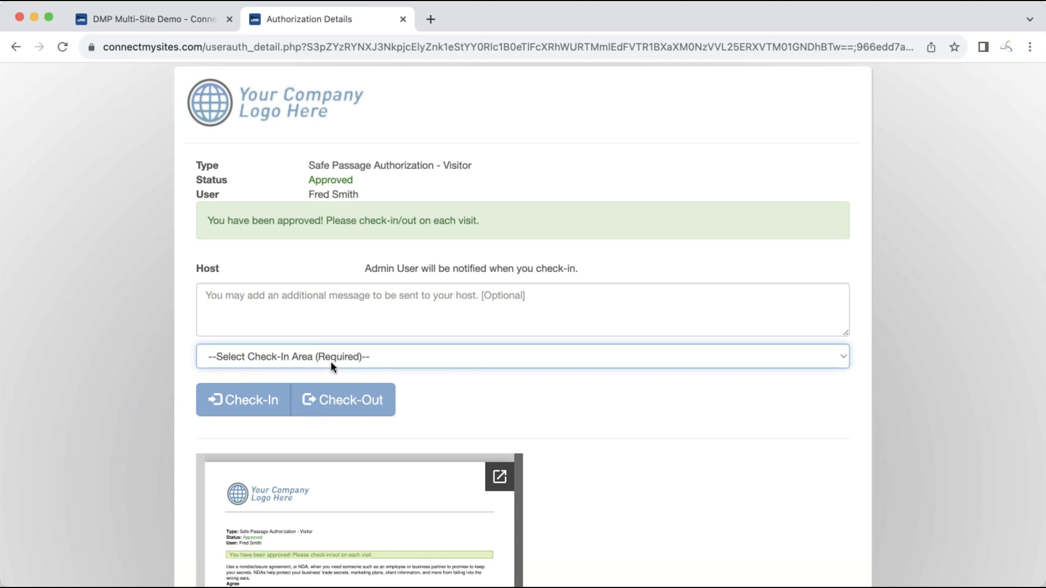
{"action": "left_click", "coordinate": [327, 391]}
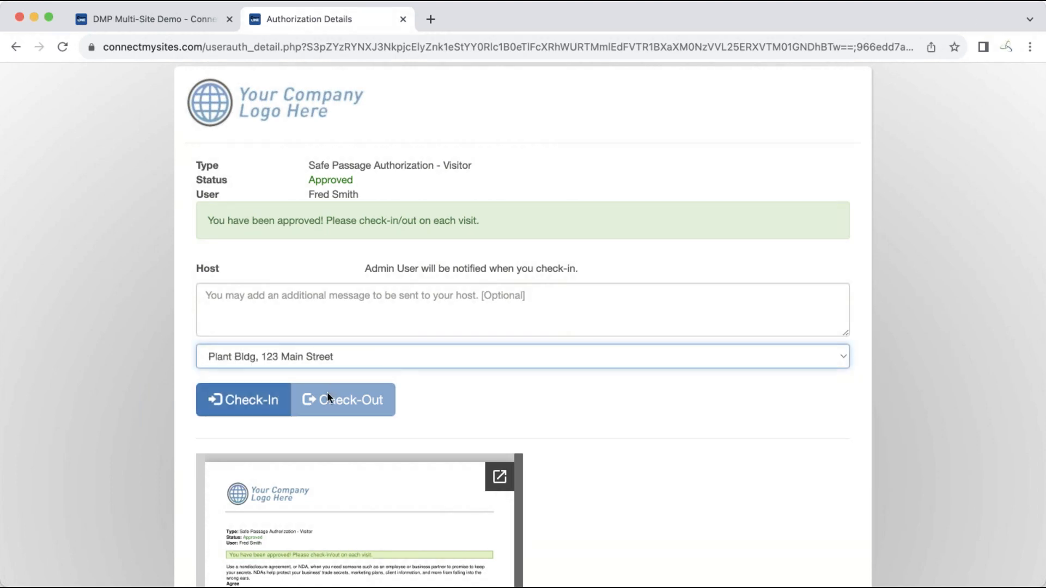
Write the host message "I'm in the front lobby."
{"action": "left_click", "coordinate": [324, 316]}
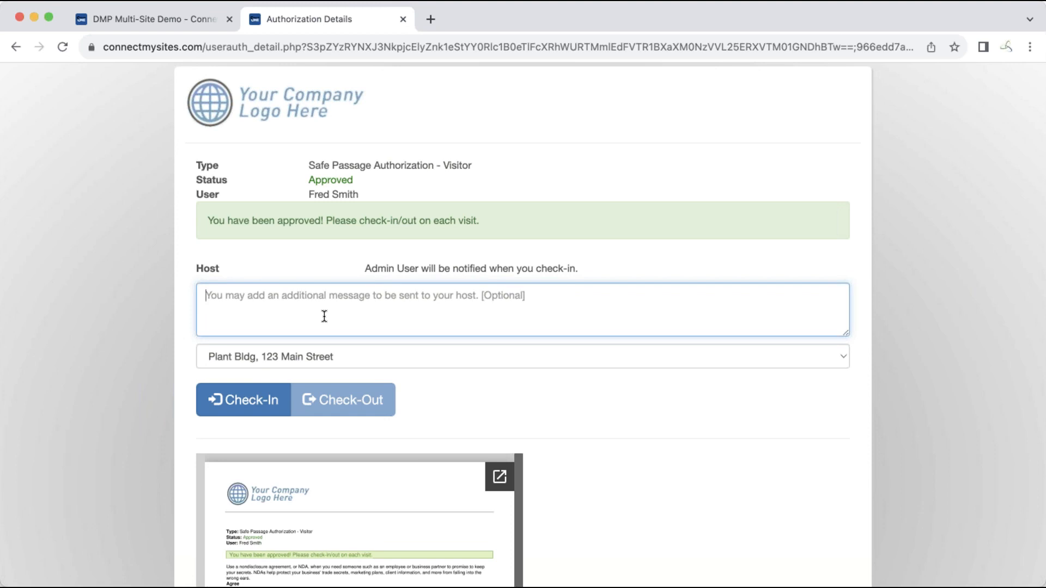
{"action": "type", "text": "I'"}
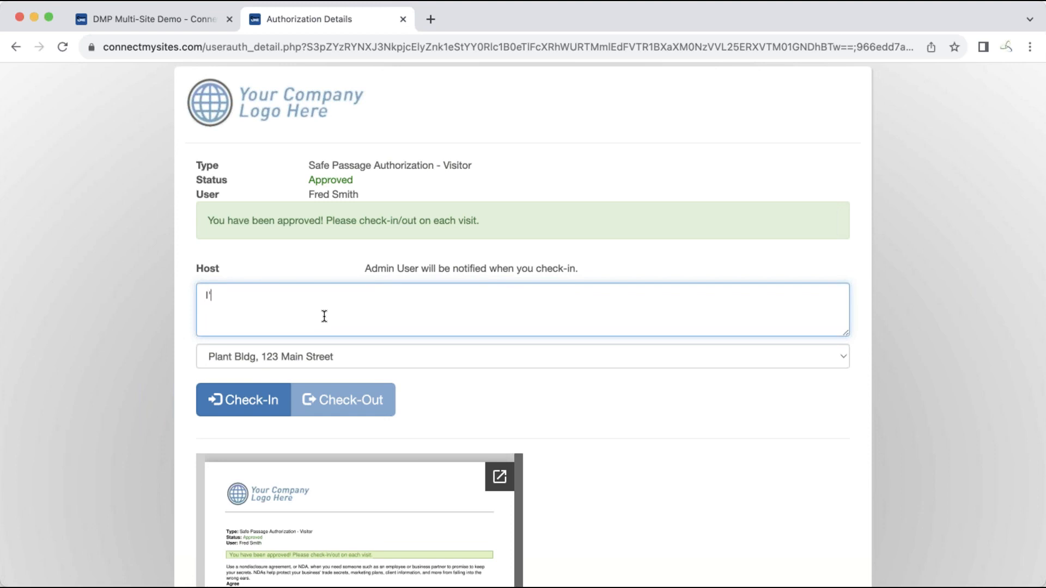
{"action": "type", "text": "m in the front lobbb"}
{"action": "key", "text": "BackSpace"}
{"action": "type", "text": "y."}
Check the visitor in and out, then return to the DMP Multi-Site Demo admin tab
{"action": "left_click", "coordinate": [250, 402]}
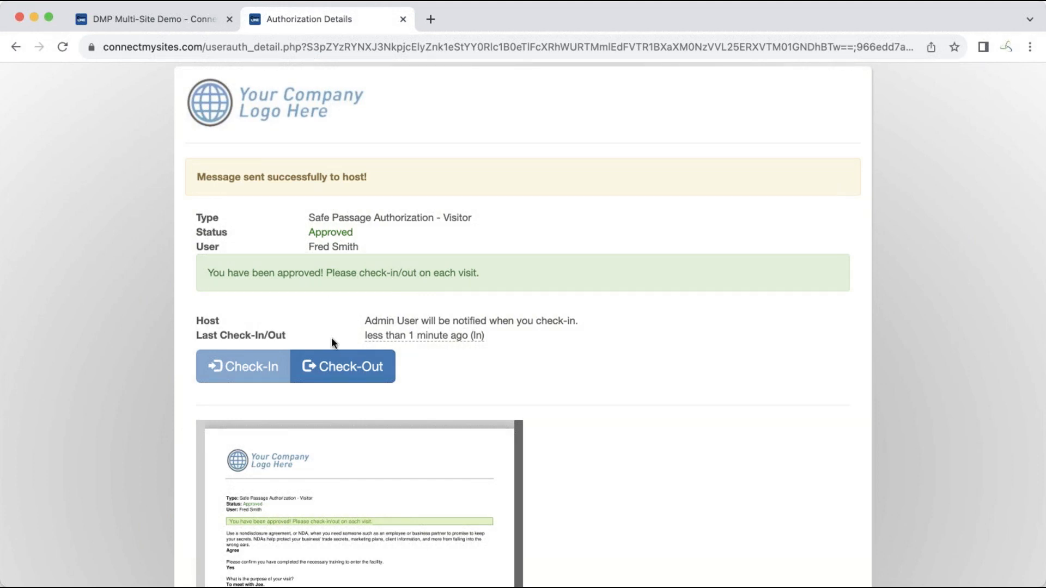
{"action": "left_click", "coordinate": [332, 366]}
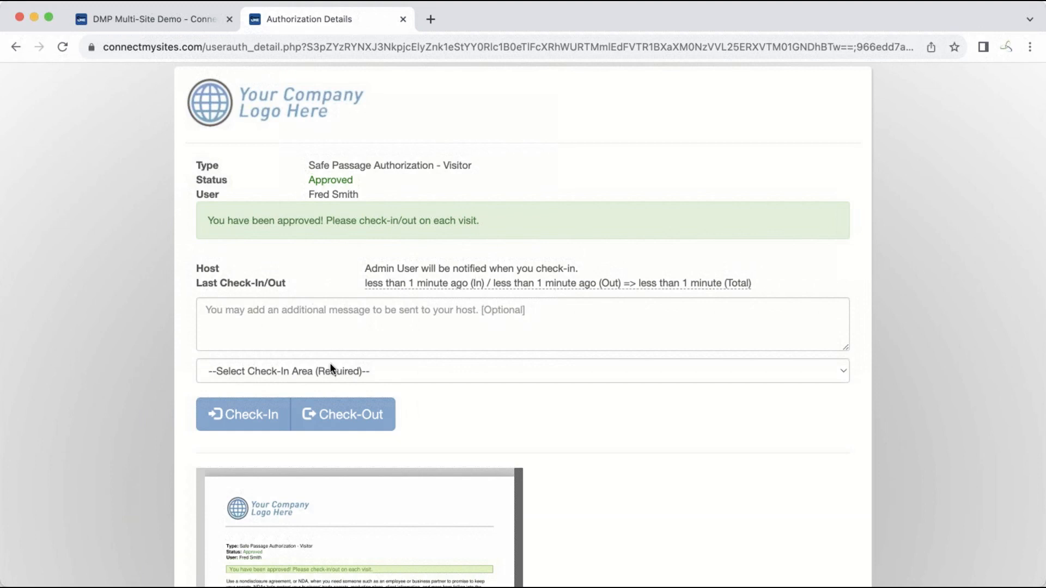
{"action": "left_click", "coordinate": [191, 24]}
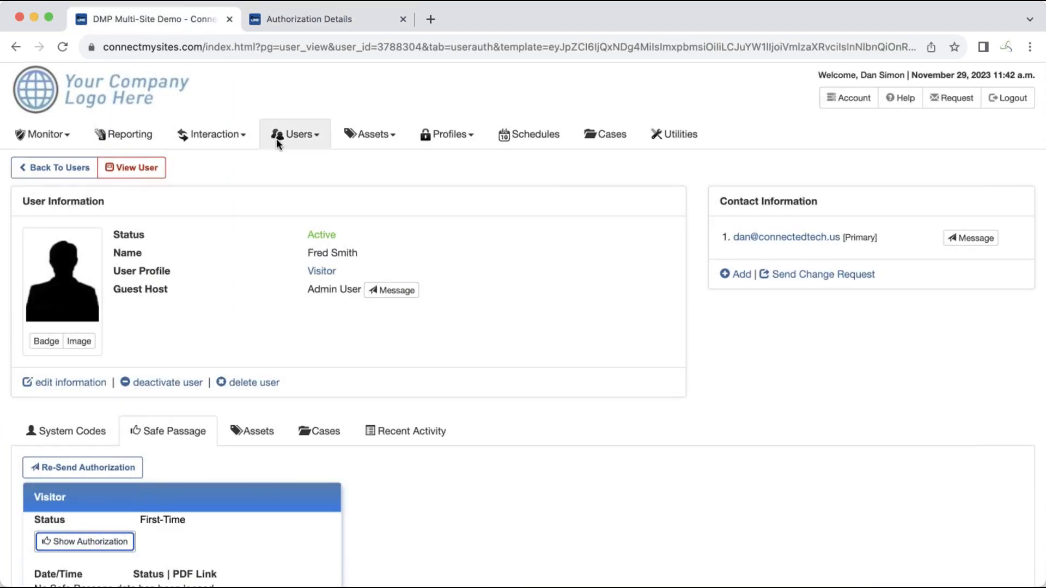
Open User List from the Users menu and expand the status filter
{"action": "left_click", "coordinate": [309, 136]}
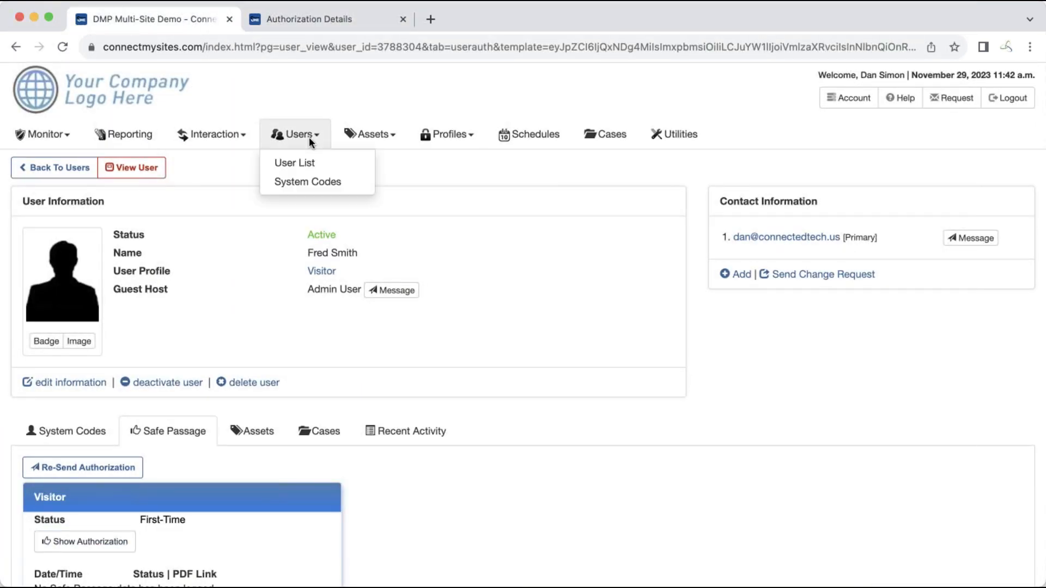
{"action": "left_click", "coordinate": [310, 163]}
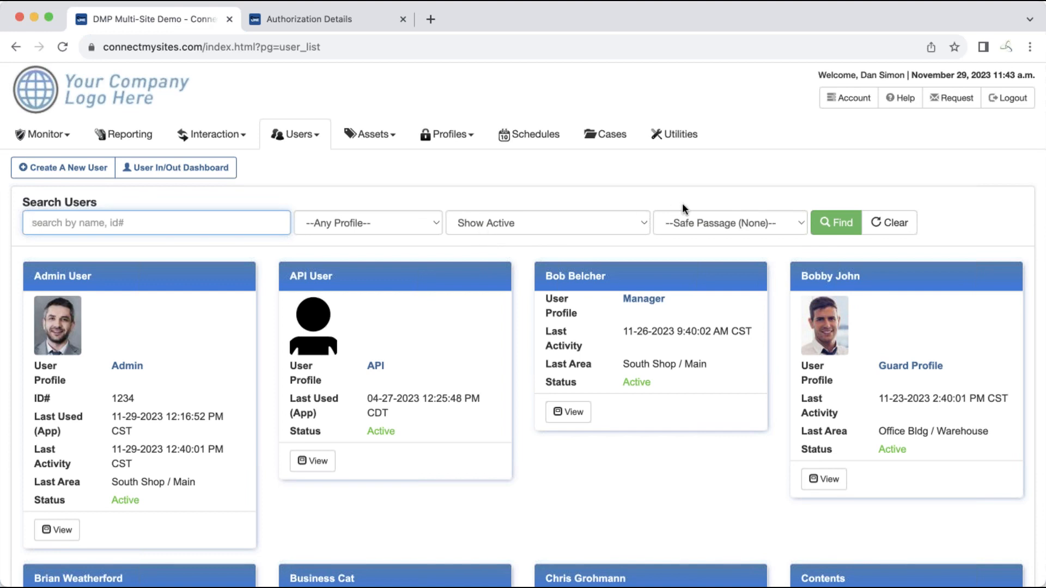
{"action": "left_click", "coordinate": [616, 219]}
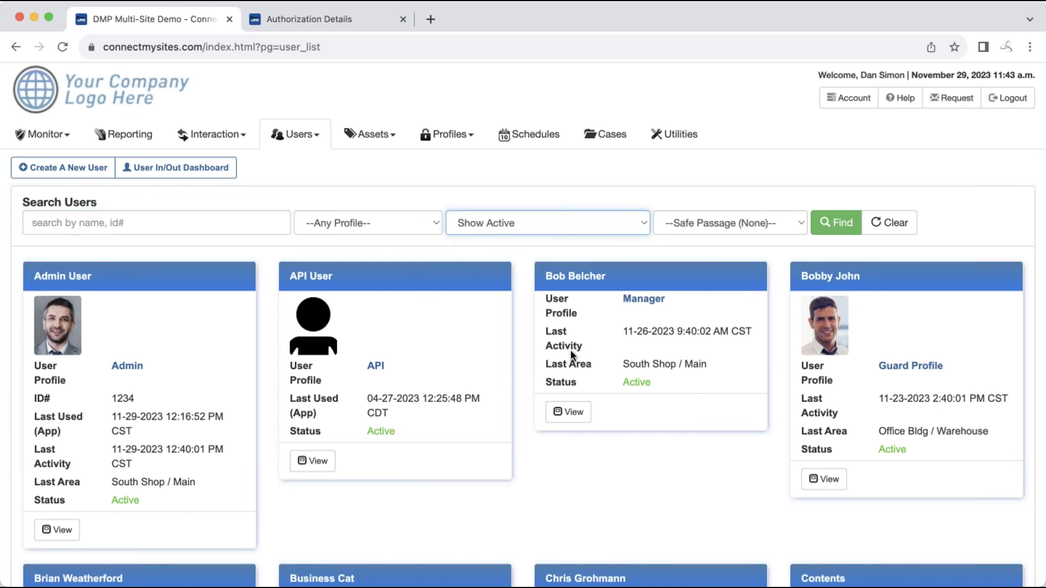
Filter to Show Active Visitors, find, and view the visitor's user card
{"action": "key", "text": "Down"}
{"action": "left_click", "coordinate": [823, 227]}
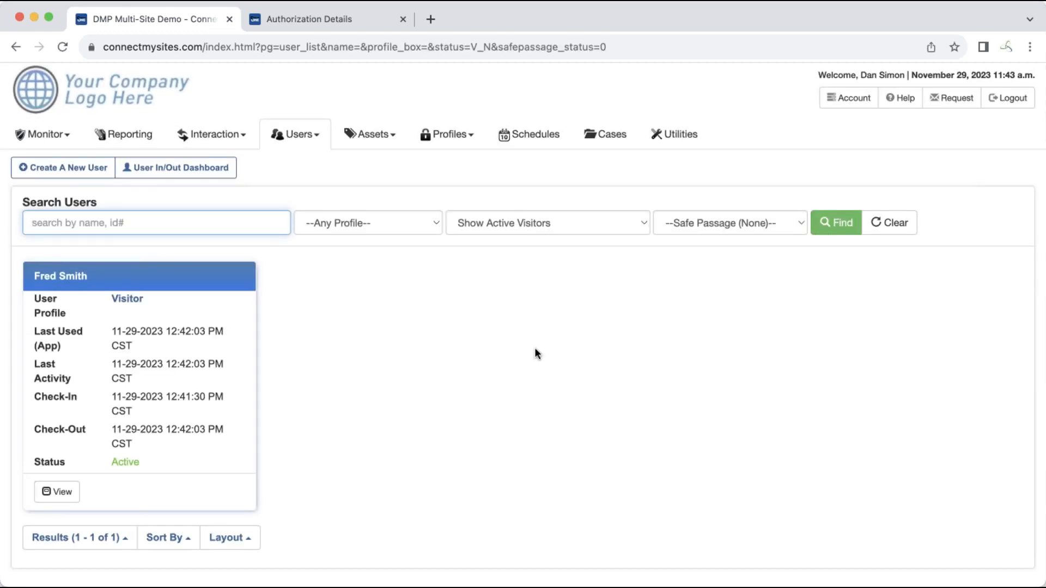
{"action": "left_click", "coordinate": [549, 215]}
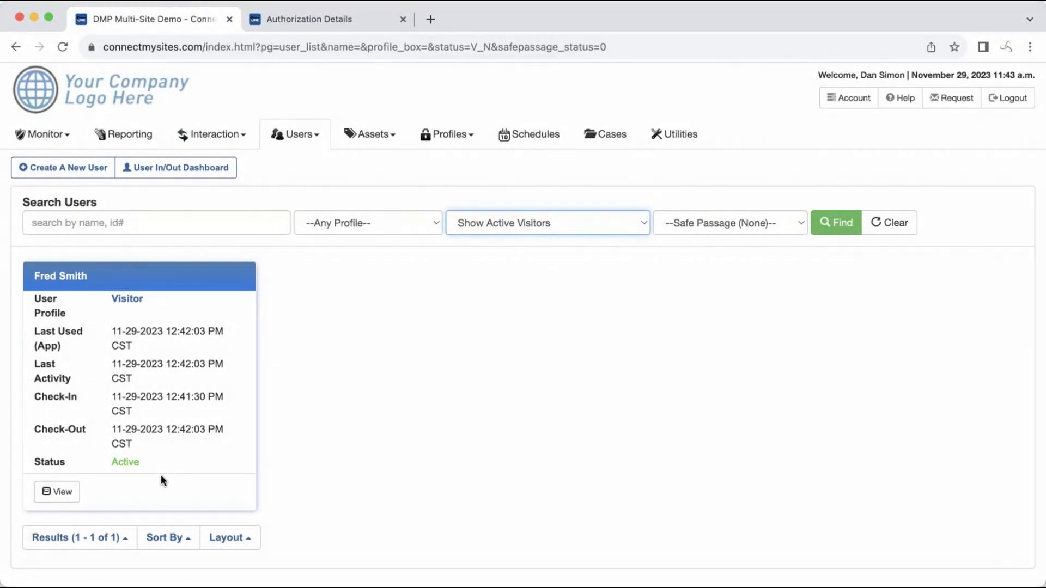
{"action": "left_click", "coordinate": [45, 492]}
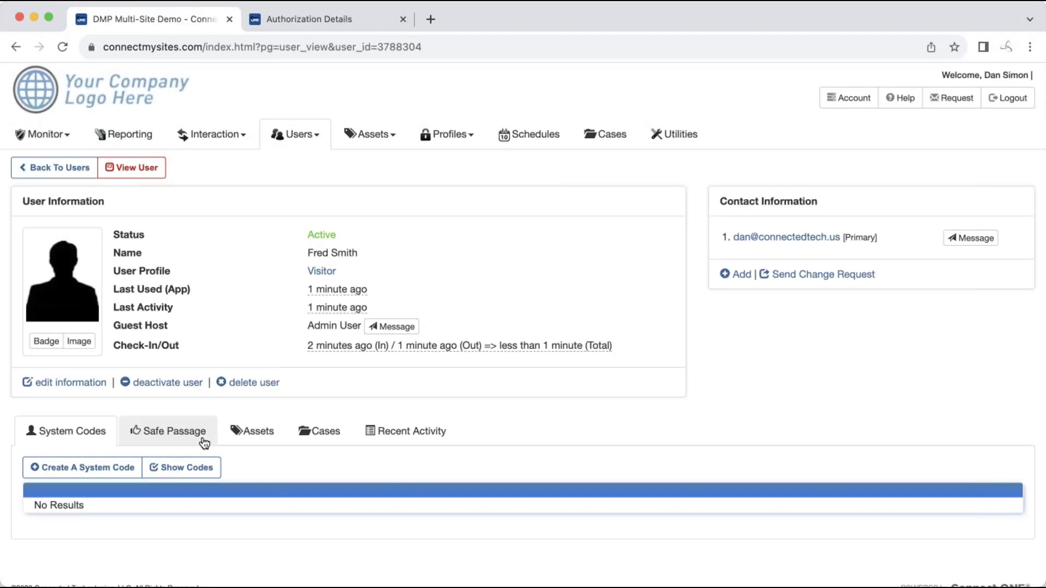
Open the Safe Passage tab, view the Approved Nov 29, 2023 authorization PDF, and close it
{"action": "scroll", "coordinate": [203, 440], "scroll_direction": "down", "scroll_amount": 1}
{"action": "left_click", "coordinate": [200, 427]}
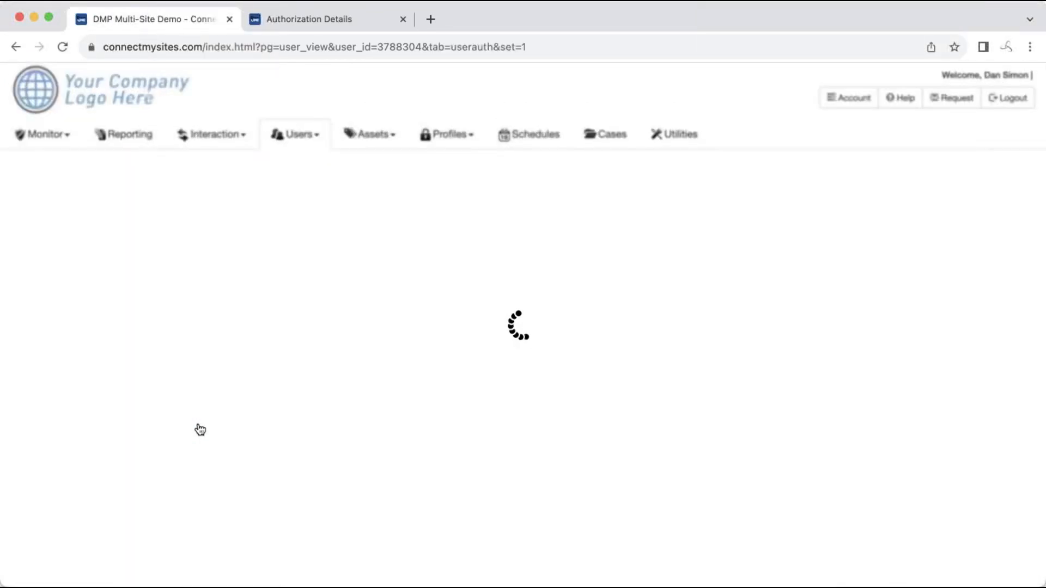
{"action": "scroll", "coordinate": [200, 429], "scroll_direction": "down", "scroll_amount": 3}
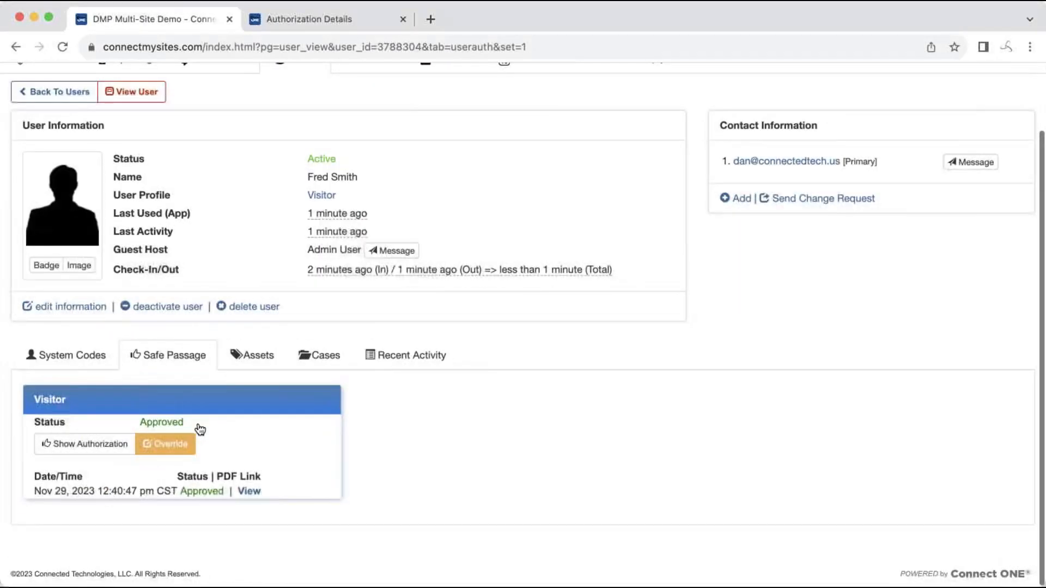
{"action": "left_click", "coordinate": [247, 490]}
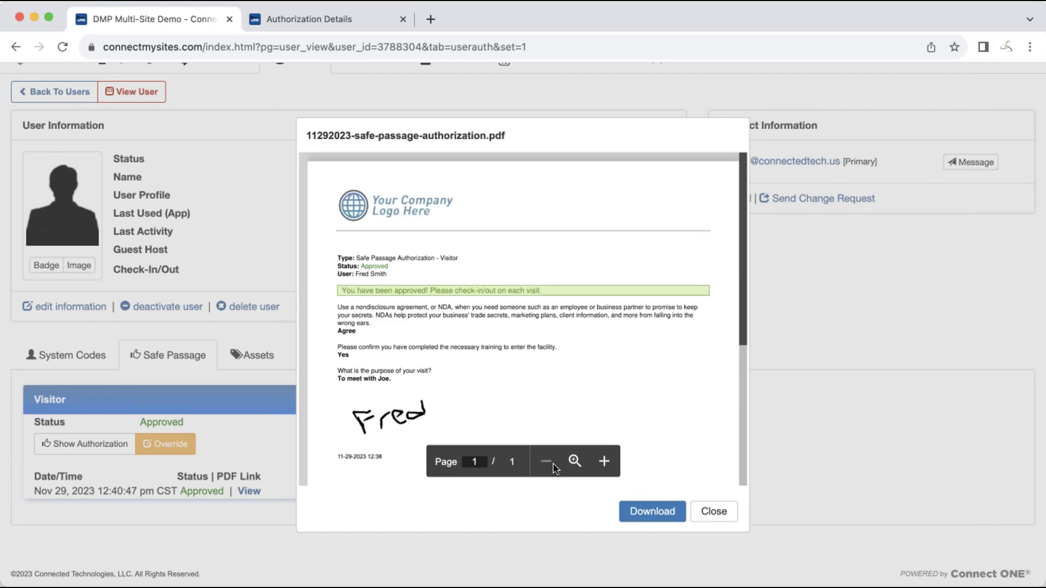
{"action": "left_click", "coordinate": [711, 509]}
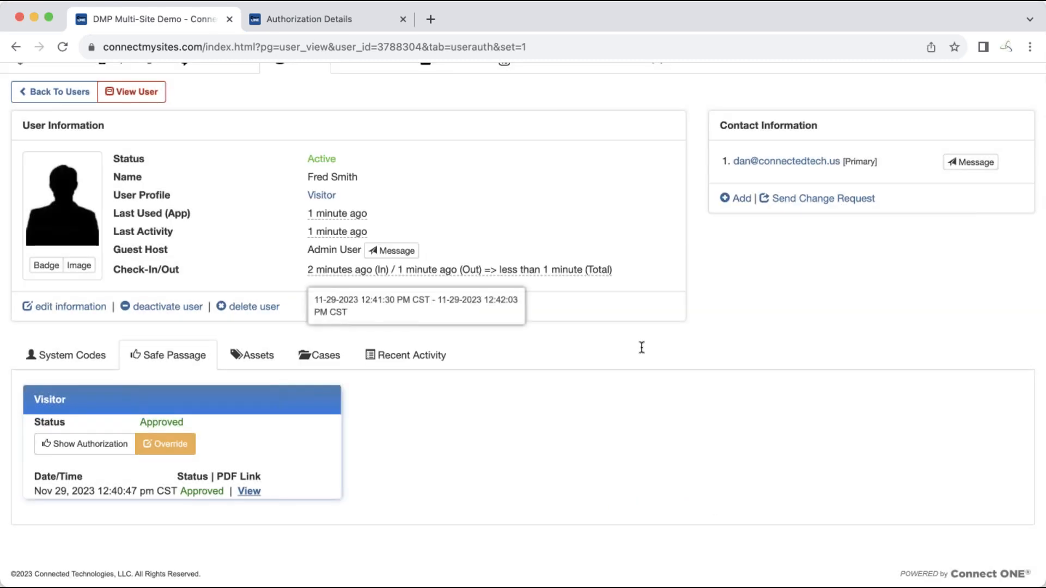
{"action": "scroll", "coordinate": [642, 348], "scroll_direction": "up", "scroll_amount": 3}
{"action": "left_click", "coordinate": [463, 143]}
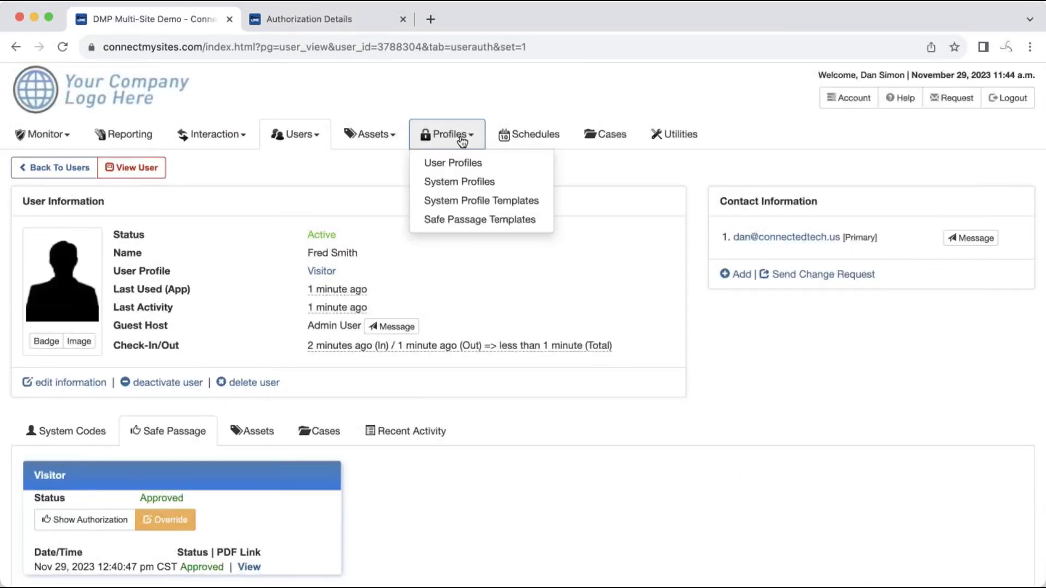
{"action": "left_click", "coordinate": [461, 220]}
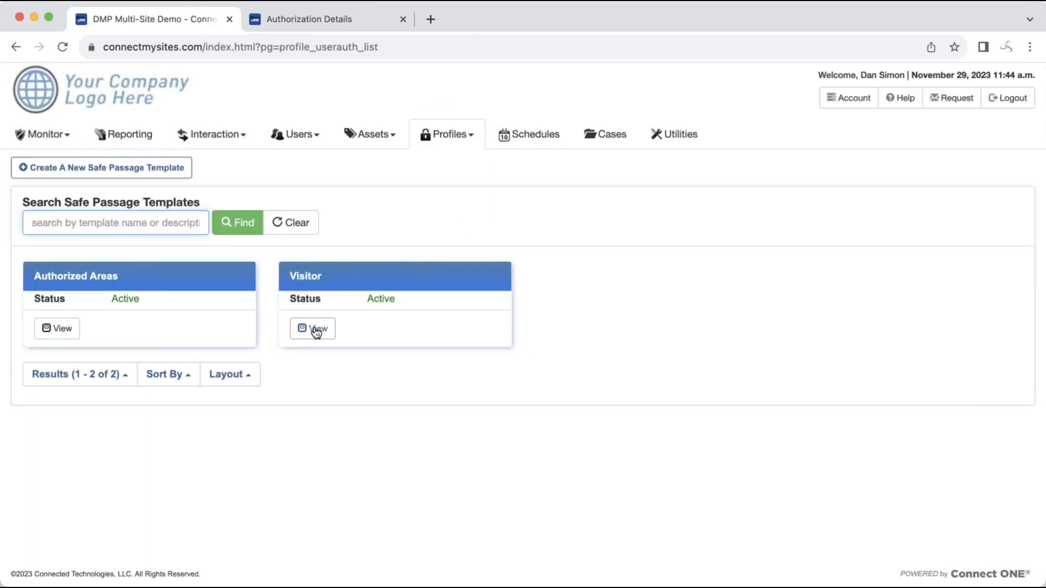
{"action": "left_click", "coordinate": [316, 329]}
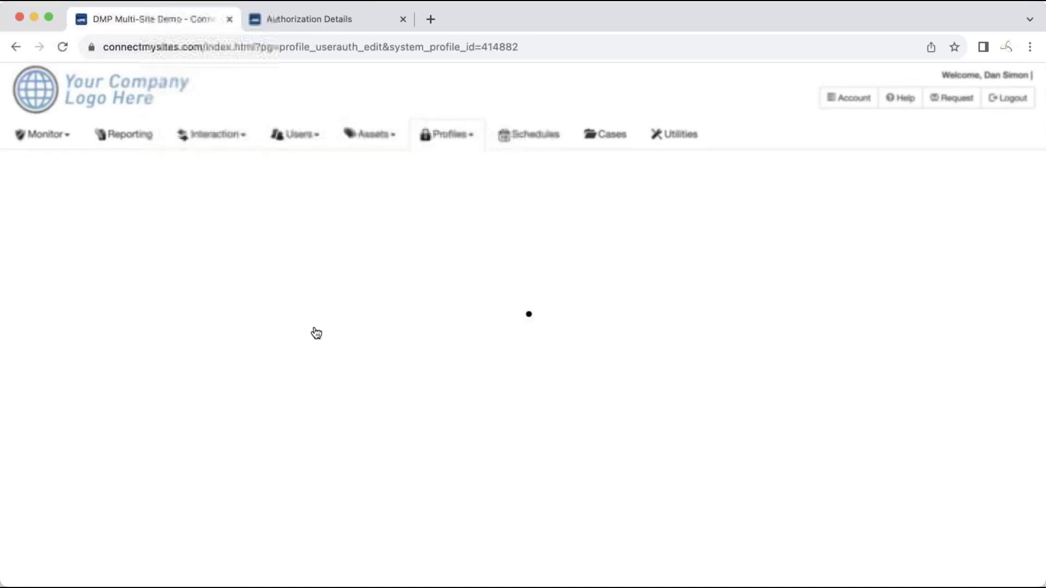
{"action": "scroll", "coordinate": [347, 350], "scroll_direction": "down", "scroll_amount": 2}
{"action": "scroll", "coordinate": [346, 351], "scroll_direction": "down", "scroll_amount": 4}
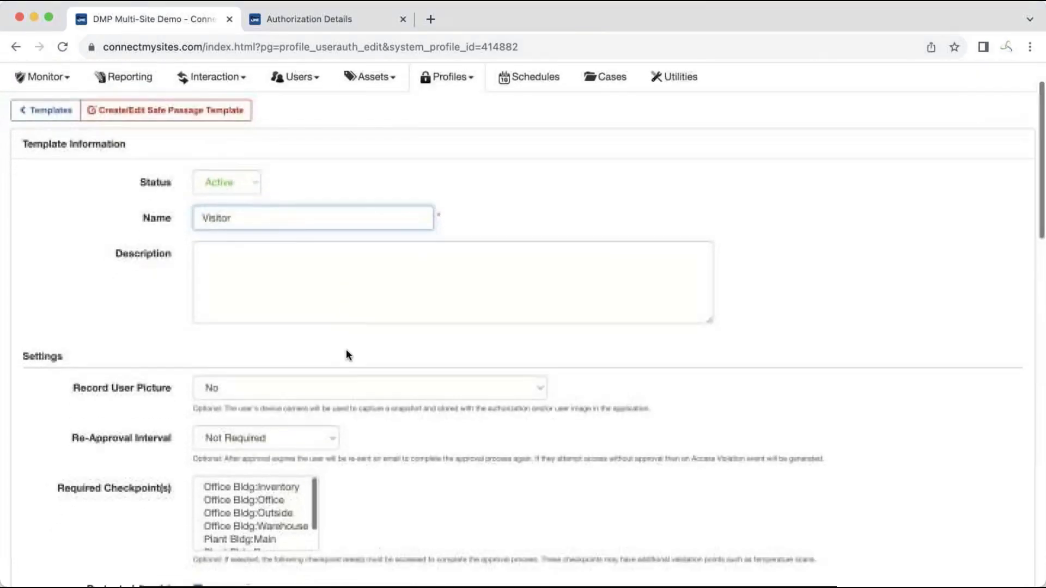
{"action": "scroll", "coordinate": [345, 354], "scroll_direction": "down", "scroll_amount": 1}
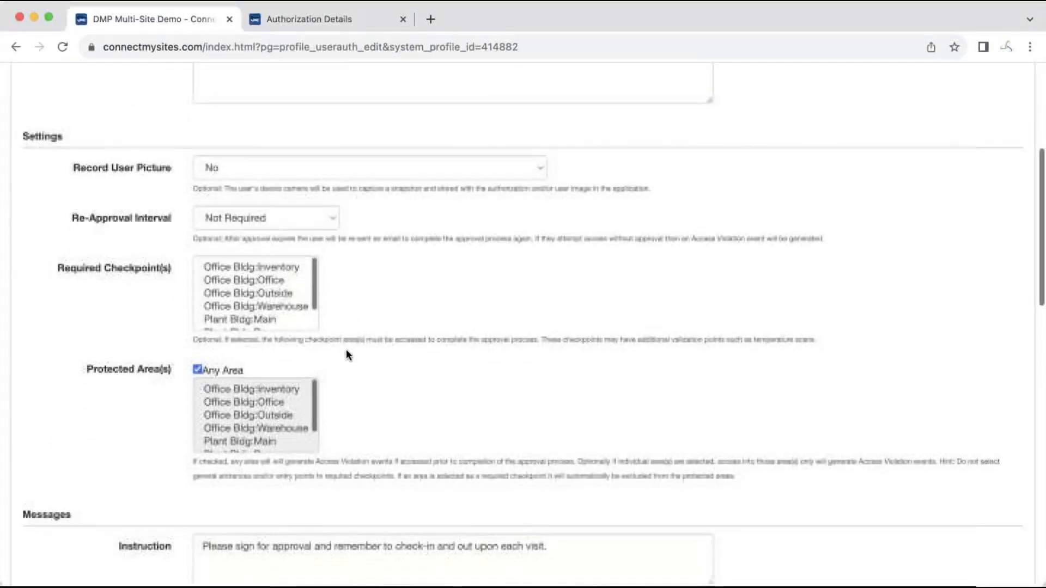
{"action": "left_click", "coordinate": [383, 162]}
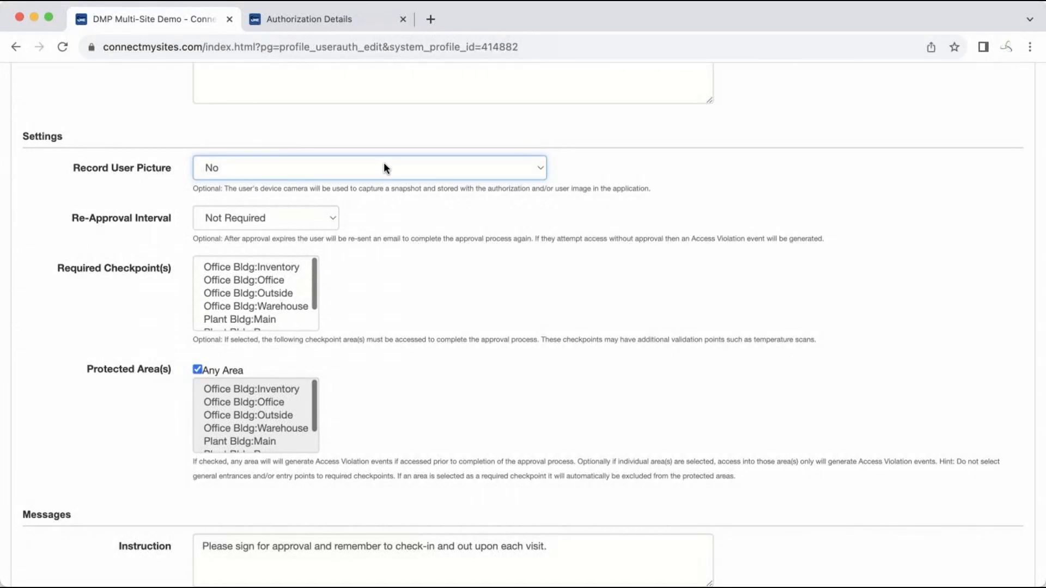
{"action": "left_click", "coordinate": [334, 219]}
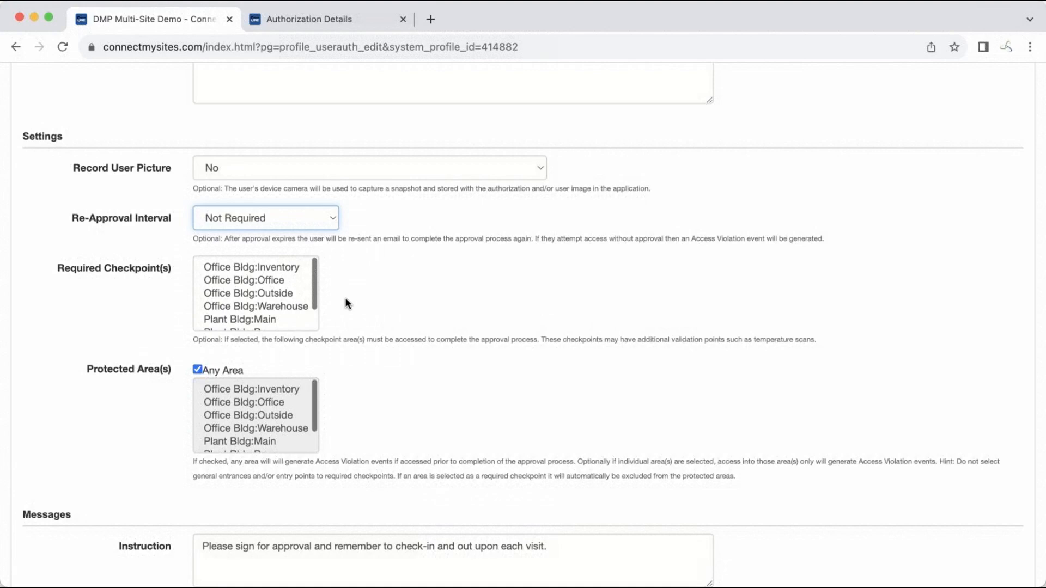
{"action": "scroll", "coordinate": [346, 299], "scroll_direction": "down", "scroll_amount": 5}
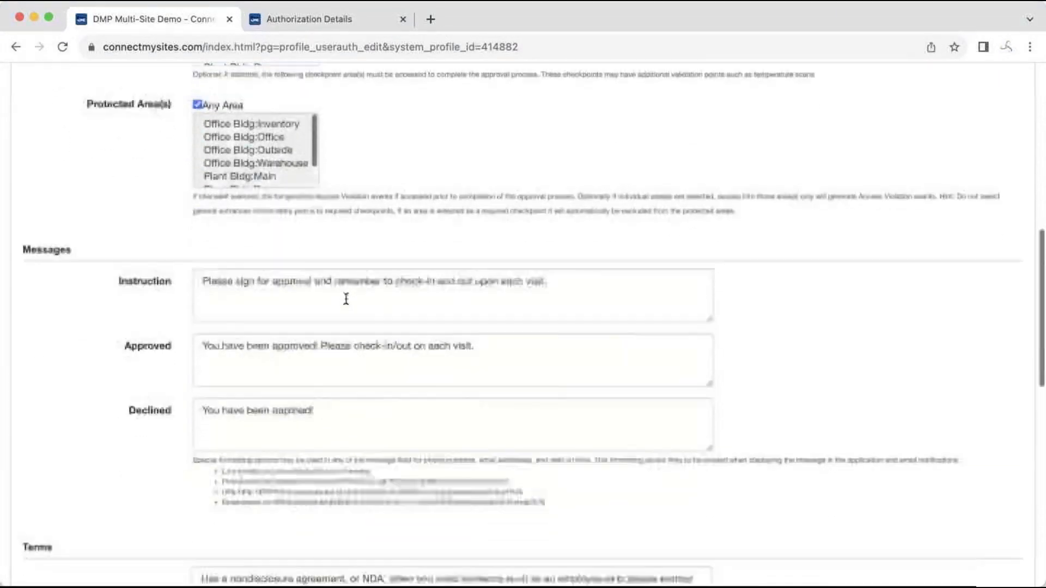
{"action": "scroll", "coordinate": [346, 299], "scroll_direction": "down", "scroll_amount": 1}
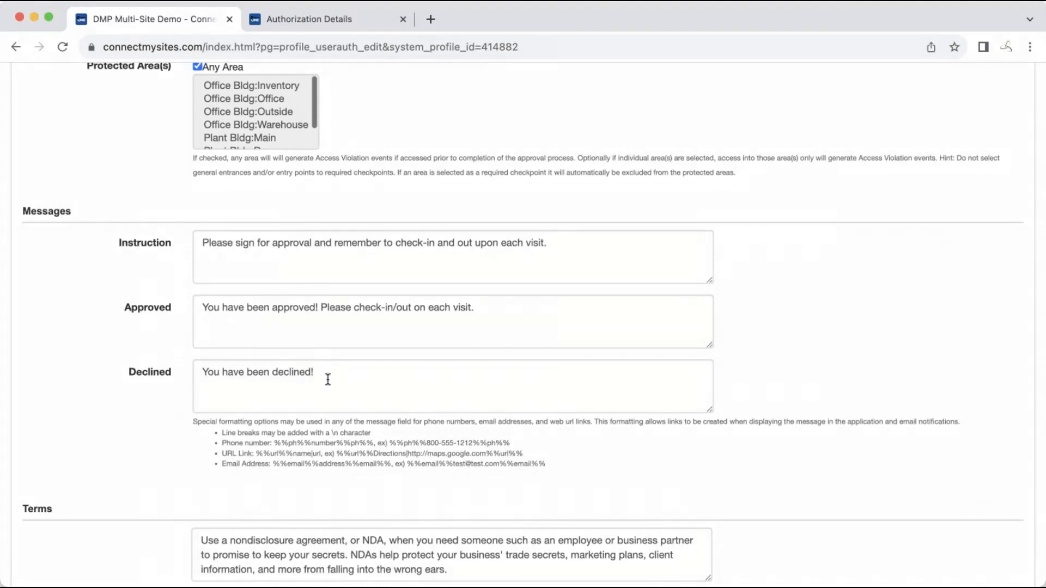
{"action": "scroll", "coordinate": [328, 379], "scroll_direction": "down", "scroll_amount": 5}
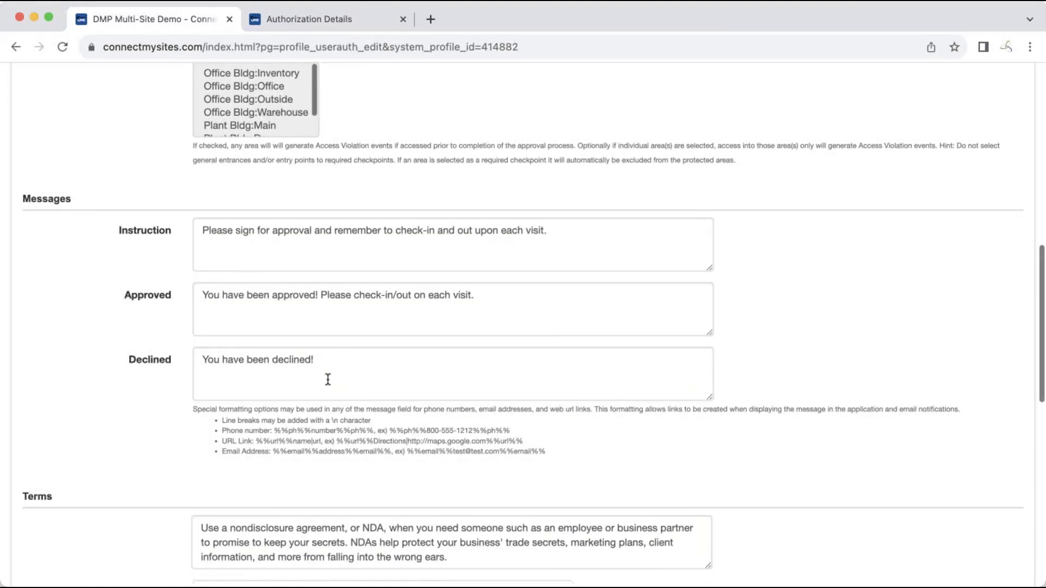
{"action": "scroll", "coordinate": [327, 381], "scroll_direction": "down", "scroll_amount": 3}
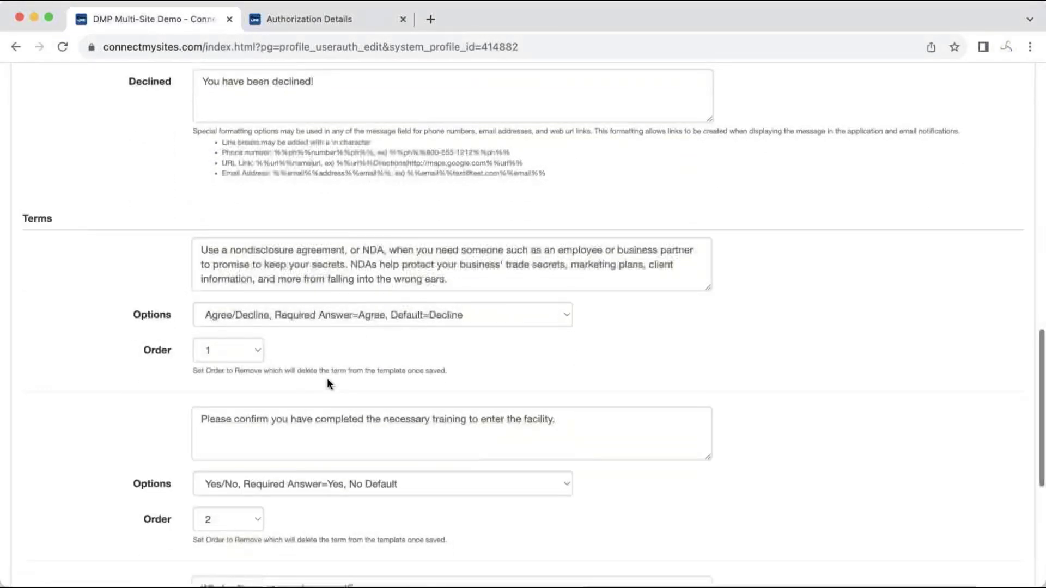
{"action": "scroll", "coordinate": [326, 379], "scroll_direction": "down", "scroll_amount": 2}
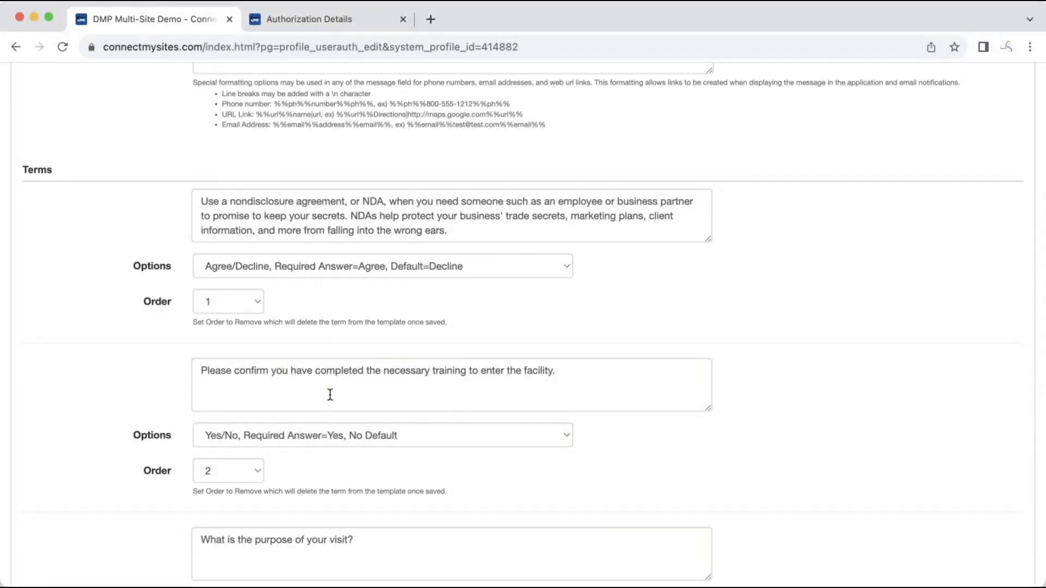
{"action": "scroll", "coordinate": [331, 394], "scroll_direction": "down", "scroll_amount": 5}
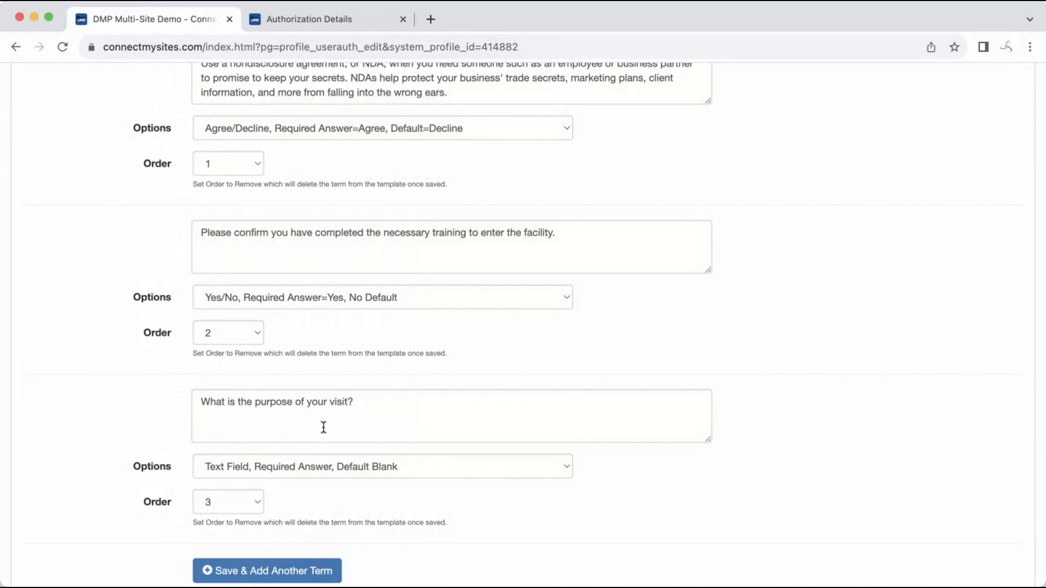
{"action": "scroll", "coordinate": [323, 425], "scroll_direction": "up", "scroll_amount": 20}
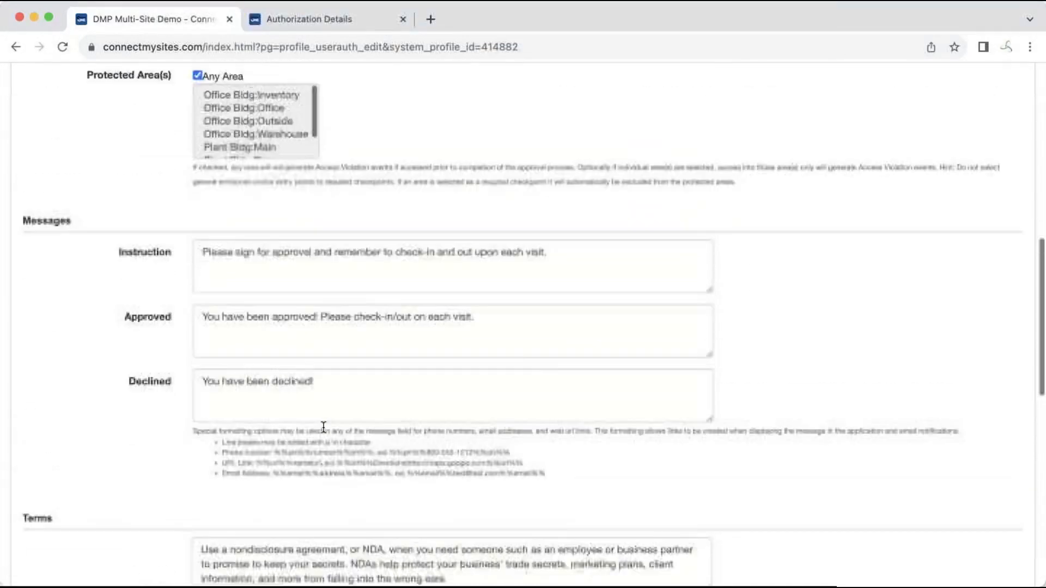
{"action": "scroll", "coordinate": [324, 427], "scroll_direction": "up", "scroll_amount": 3}
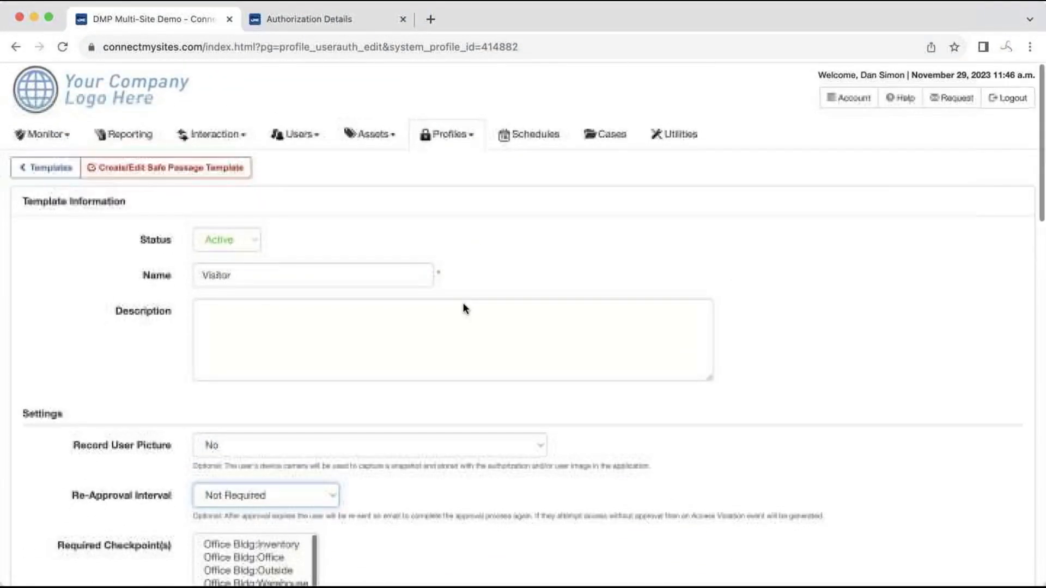
Open the Visitor card from the User Profiles list
{"action": "left_click", "coordinate": [444, 137]}
{"action": "left_click", "coordinate": [443, 159]}
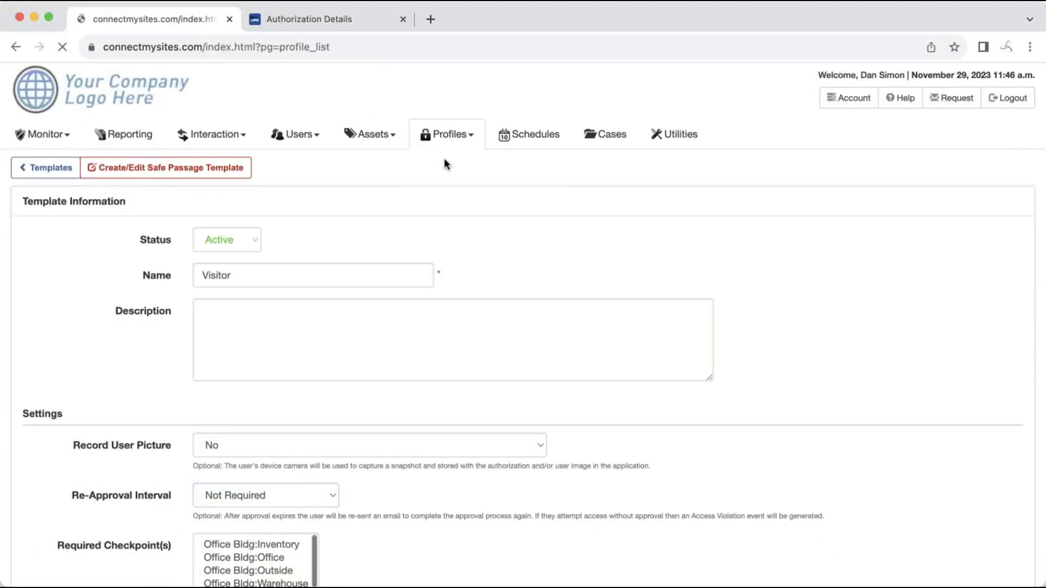
{"action": "scroll", "coordinate": [417, 259], "scroll_direction": "down", "scroll_amount": 5}
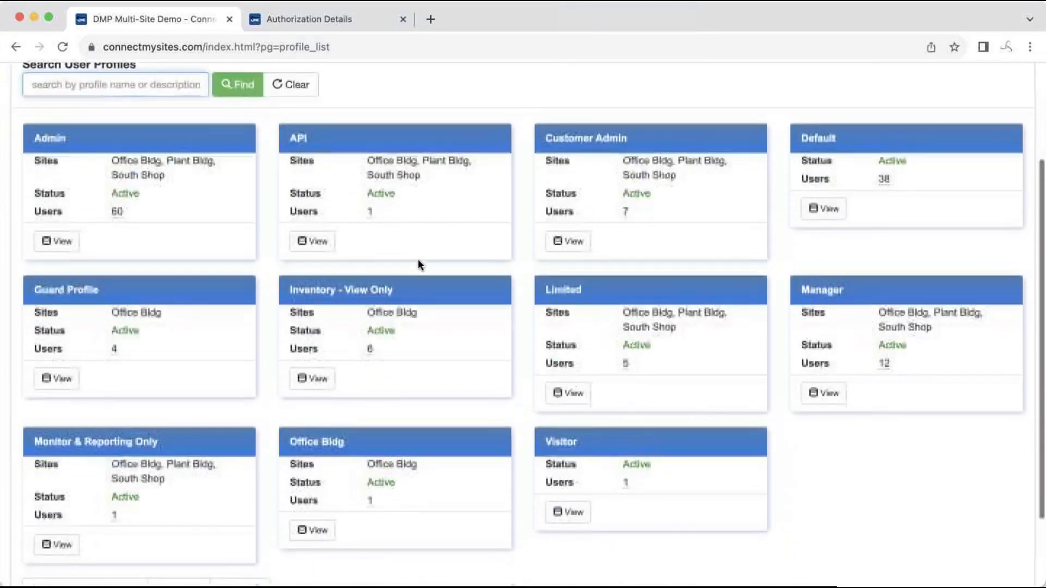
{"action": "left_click", "coordinate": [564, 435]}
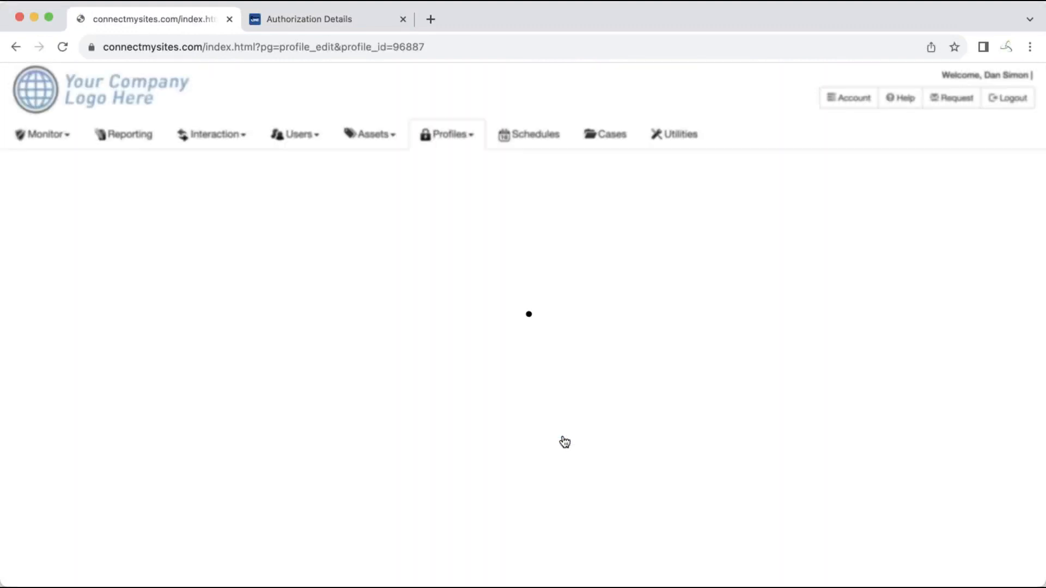
Scroll the Visitor profile down to its Safe Passage section and visitor options
{"action": "scroll", "coordinate": [380, 428], "scroll_direction": "down", "scroll_amount": 6}
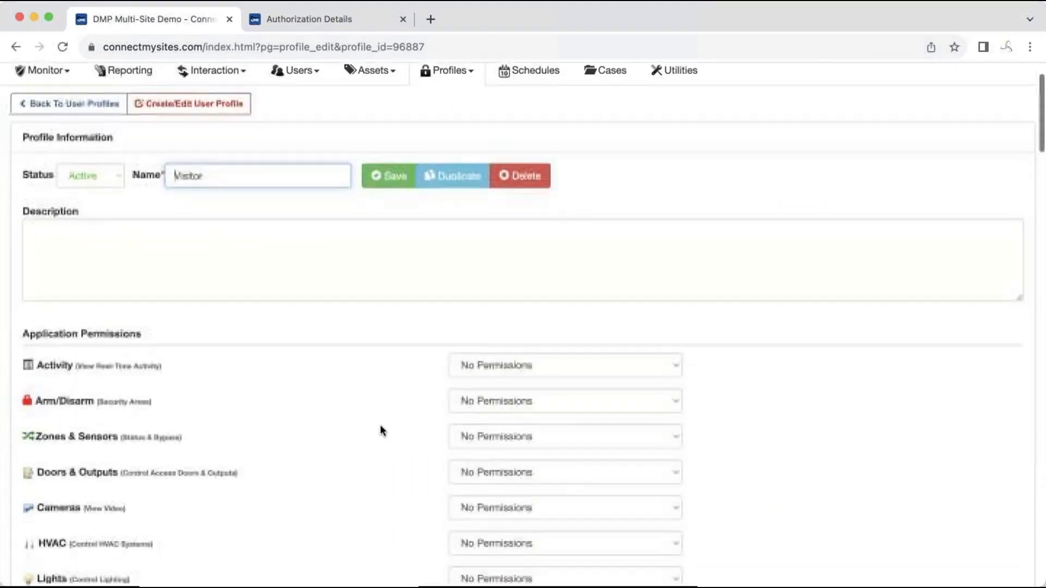
{"action": "scroll", "coordinate": [380, 428], "scroll_direction": "down", "scroll_amount": 9}
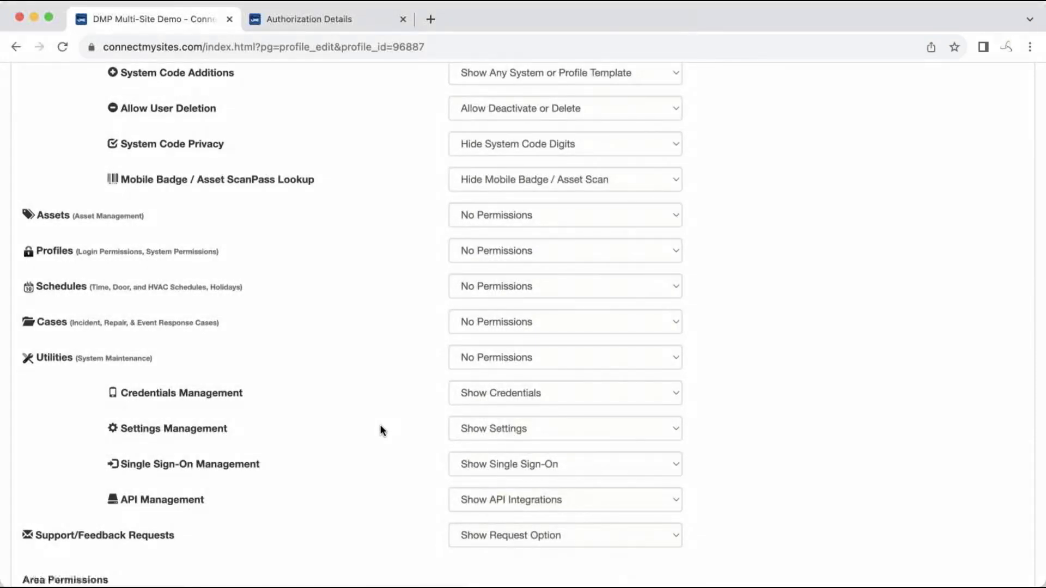
{"action": "scroll", "coordinate": [380, 428], "scroll_direction": "down", "scroll_amount": 5}
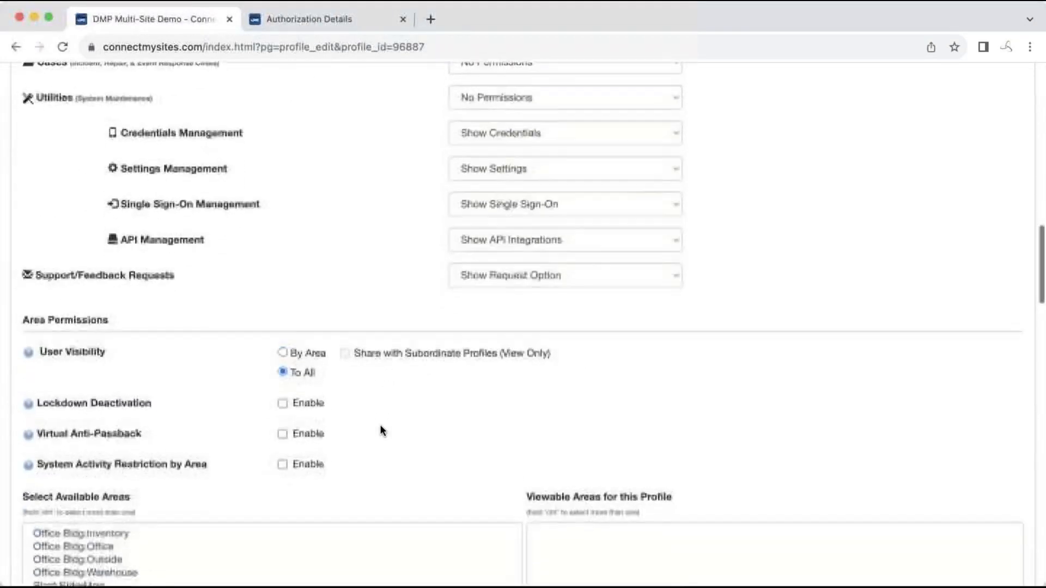
{"action": "scroll", "coordinate": [380, 430], "scroll_direction": "down", "scroll_amount": 11}
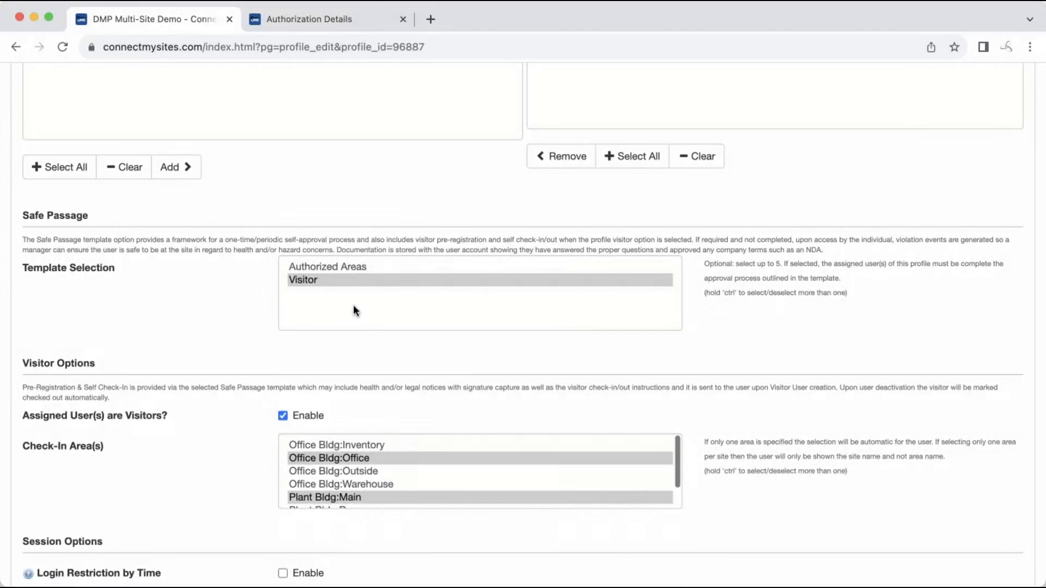
{"action": "scroll", "coordinate": [353, 306], "scroll_direction": "down", "scroll_amount": 3}
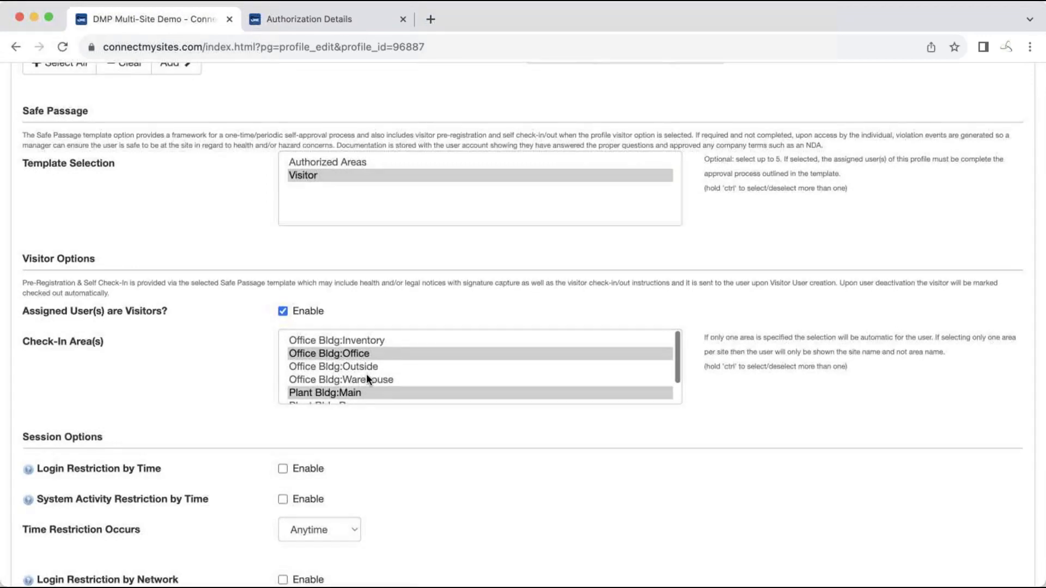
{"action": "scroll", "coordinate": [365, 376], "scroll_direction": "down", "scroll_amount": 2}
{"action": "scroll", "coordinate": [366, 376], "scroll_direction": "up", "scroll_amount": 2}
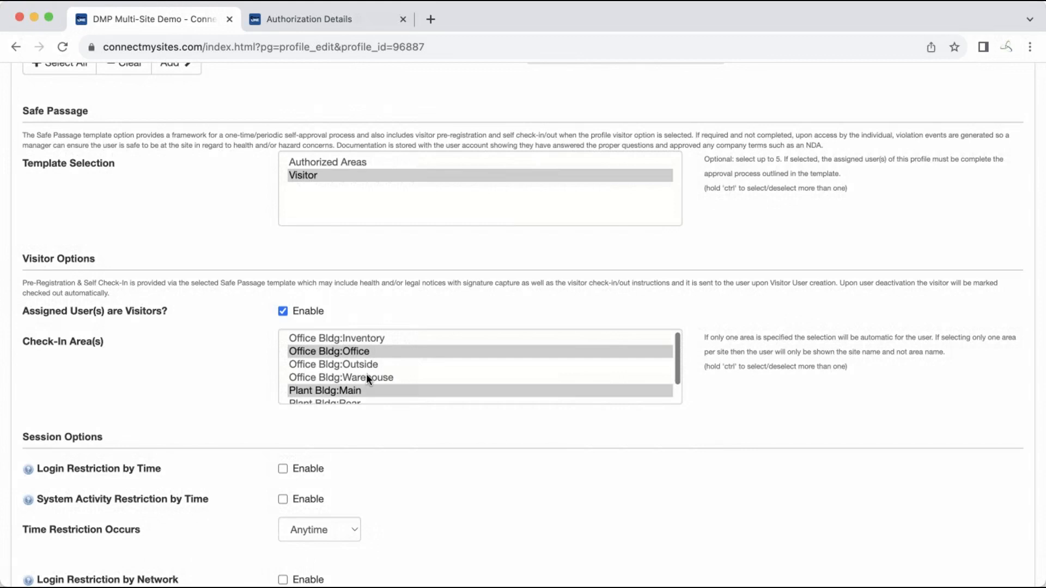
{"action": "scroll", "coordinate": [366, 374], "scroll_direction": "down", "scroll_amount": 2}
{"action": "scroll", "coordinate": [392, 442], "scroll_direction": "down", "scroll_amount": 3}
{"action": "scroll", "coordinate": [392, 442], "scroll_direction": "down", "scroll_amount": 15}
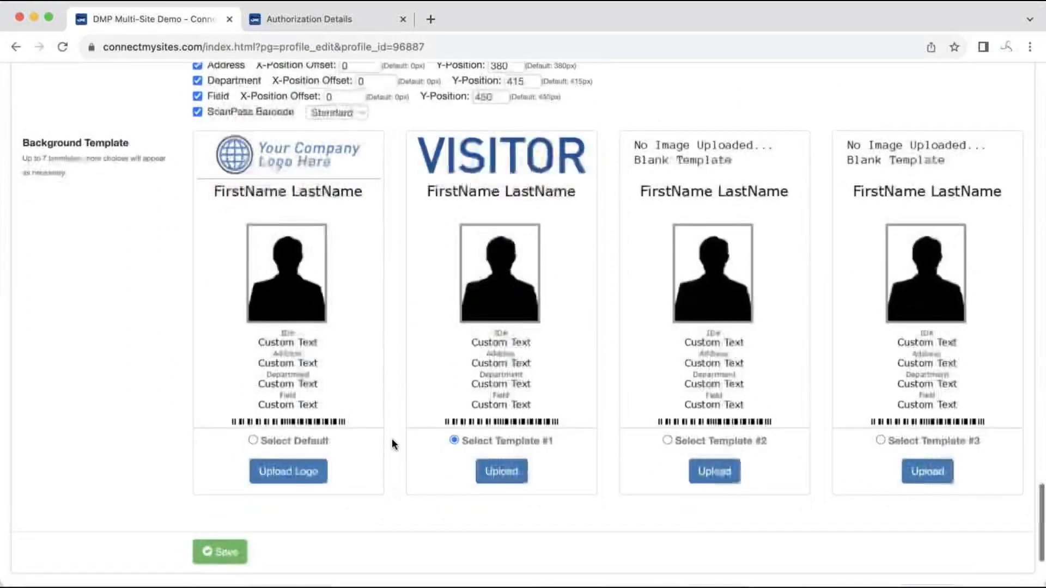